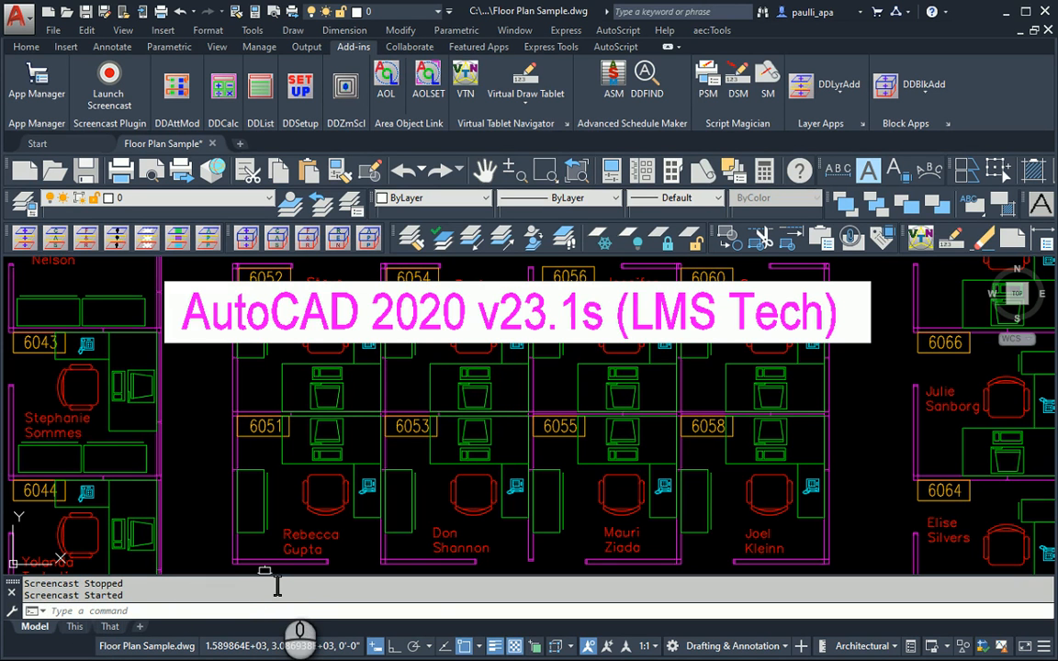
- Draw a circle with a 3'8" radius centred on the wall junction between rooms 6051 and 6053
key(Return)
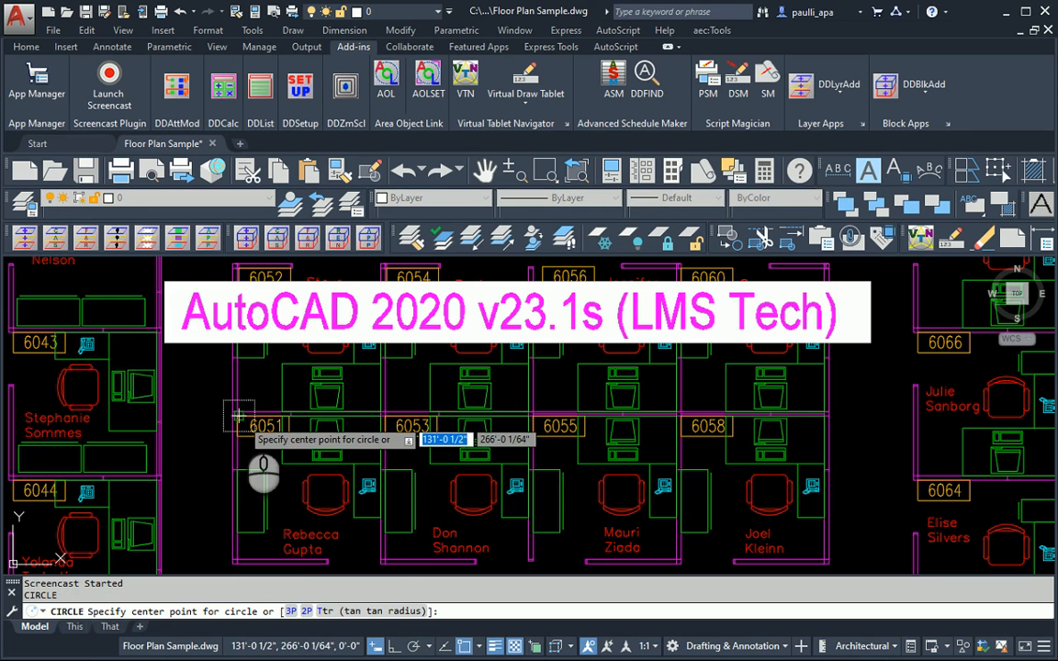
click(382, 416)
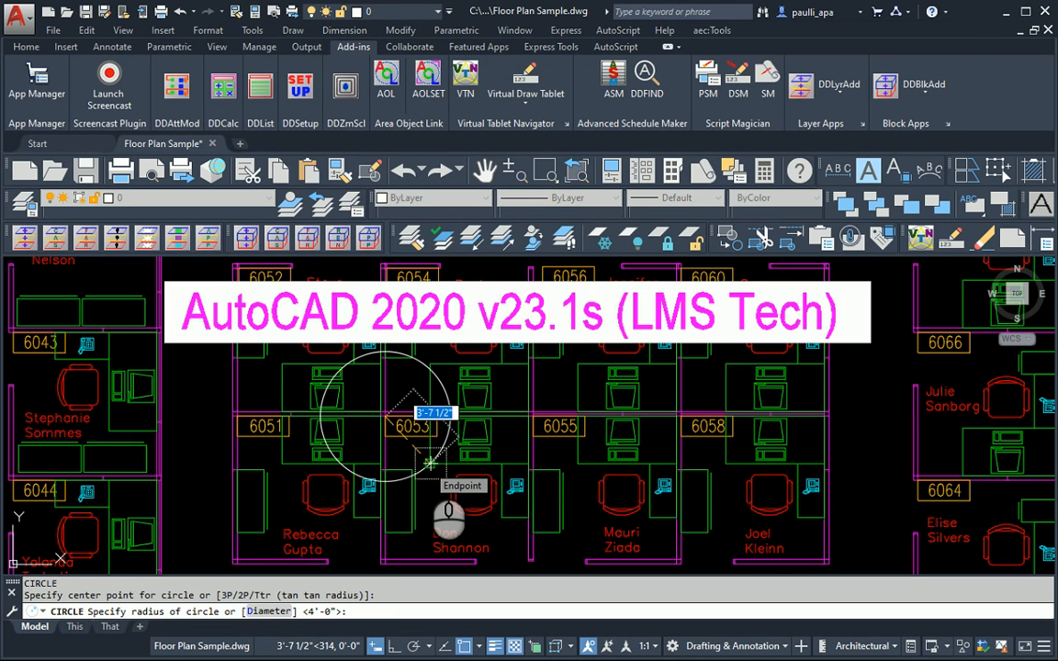
text('8)
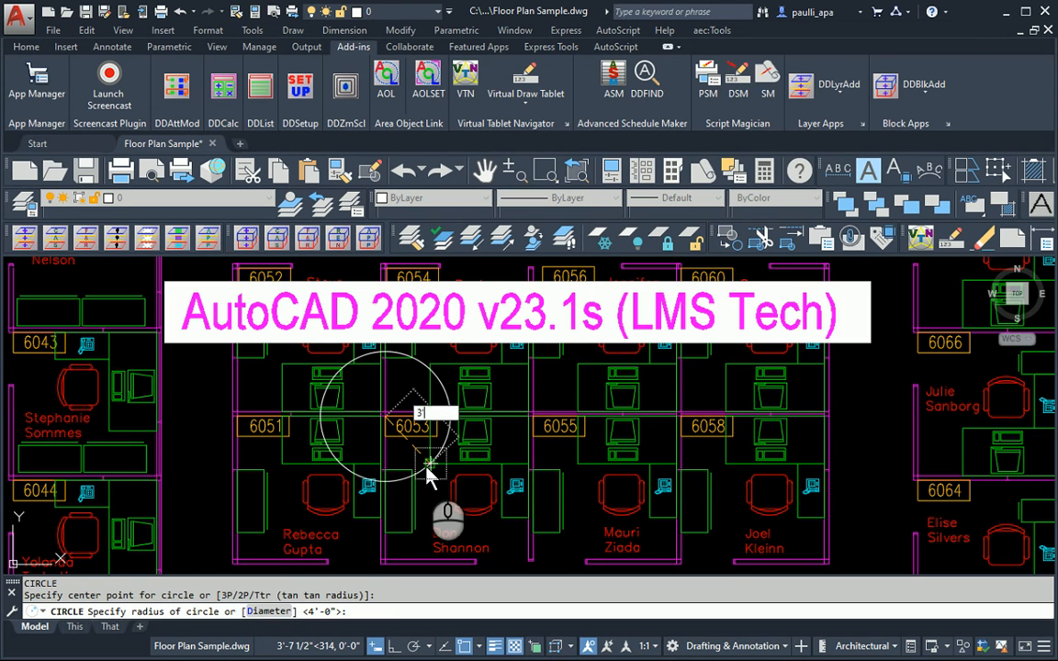
key(Return)
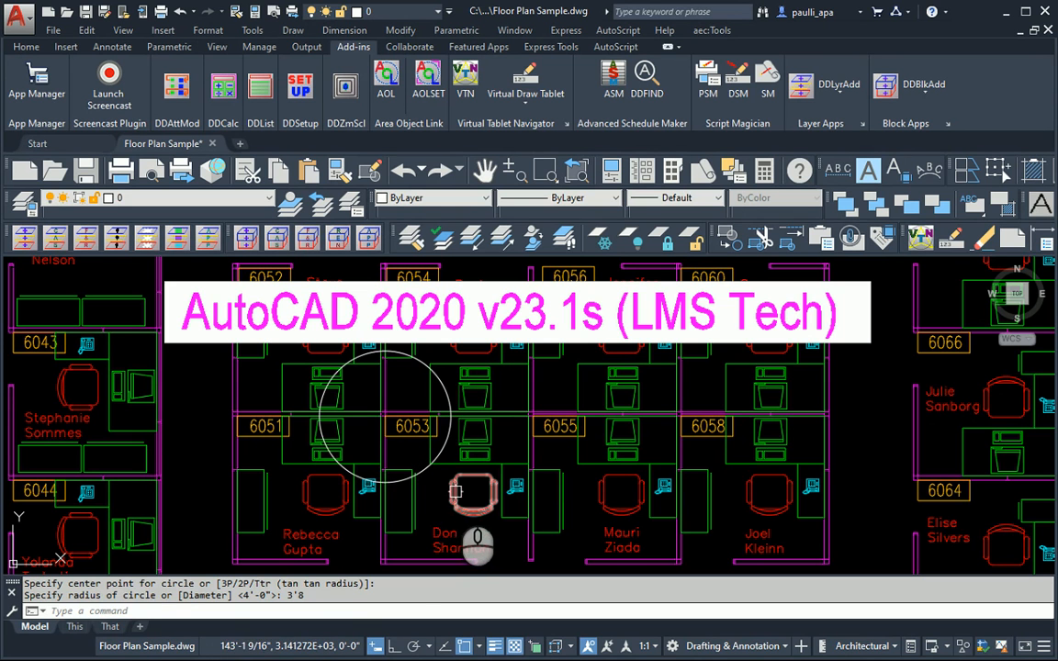
- Draw a circle with a 4' radius centred on the desk corner in room 6055
key(Return)
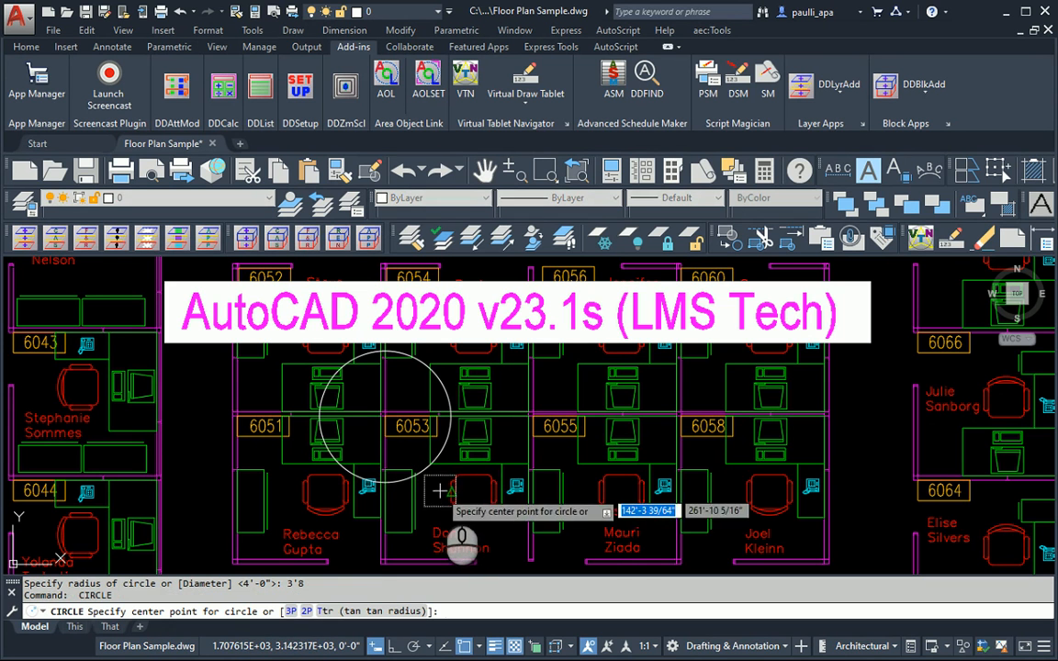
click(577, 464)
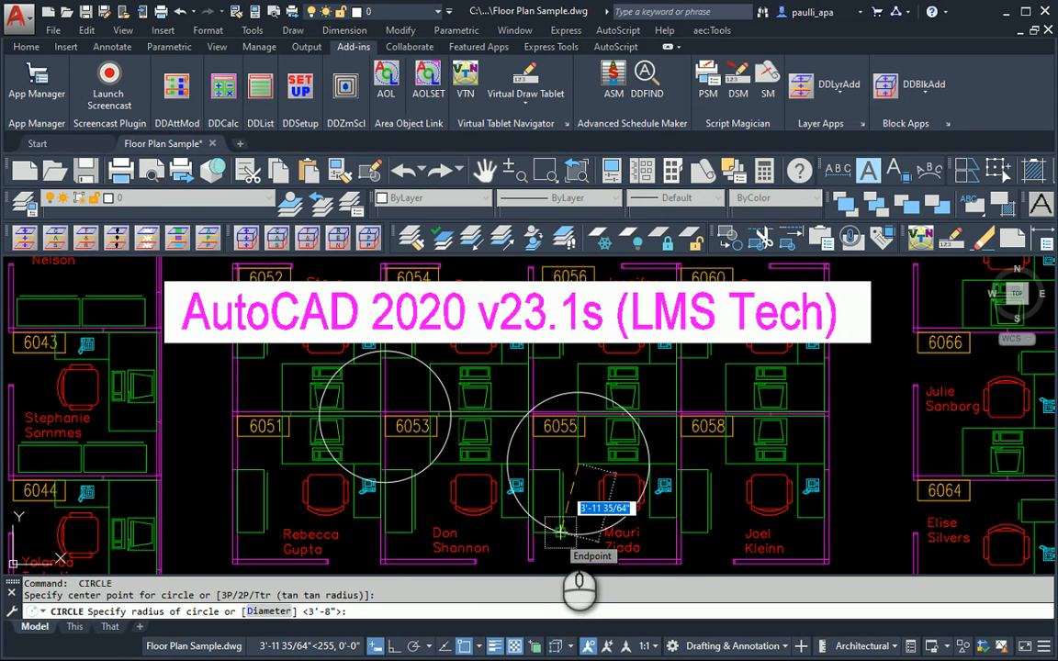
key(Return)
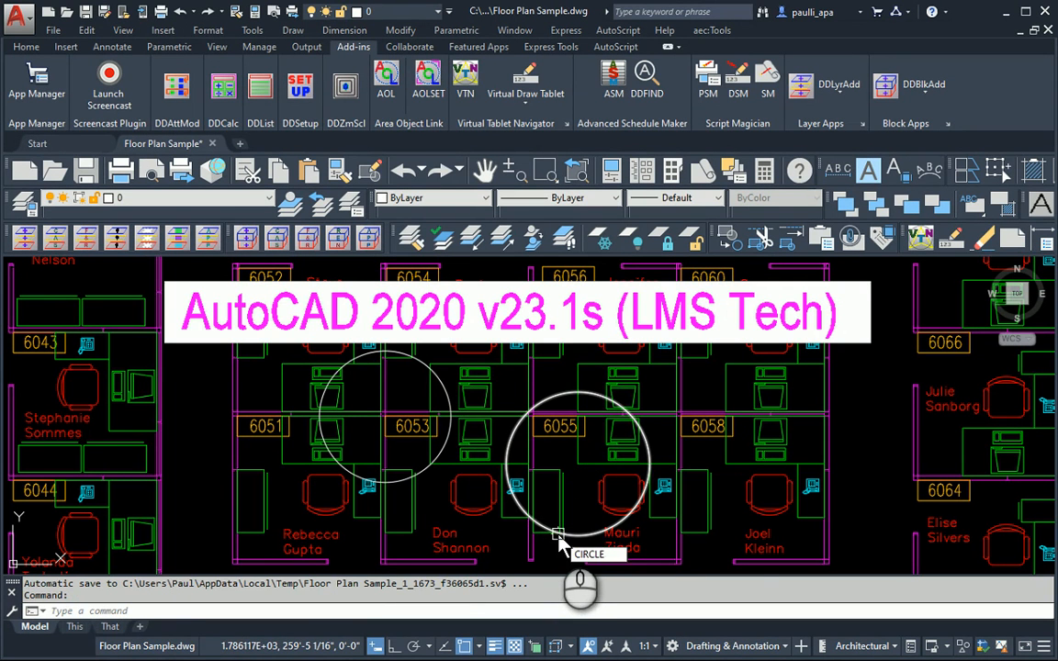
- Query the CIRCLERAD system variable and leave it without entering a new value
text(CIRCLERAD)
key(Return)
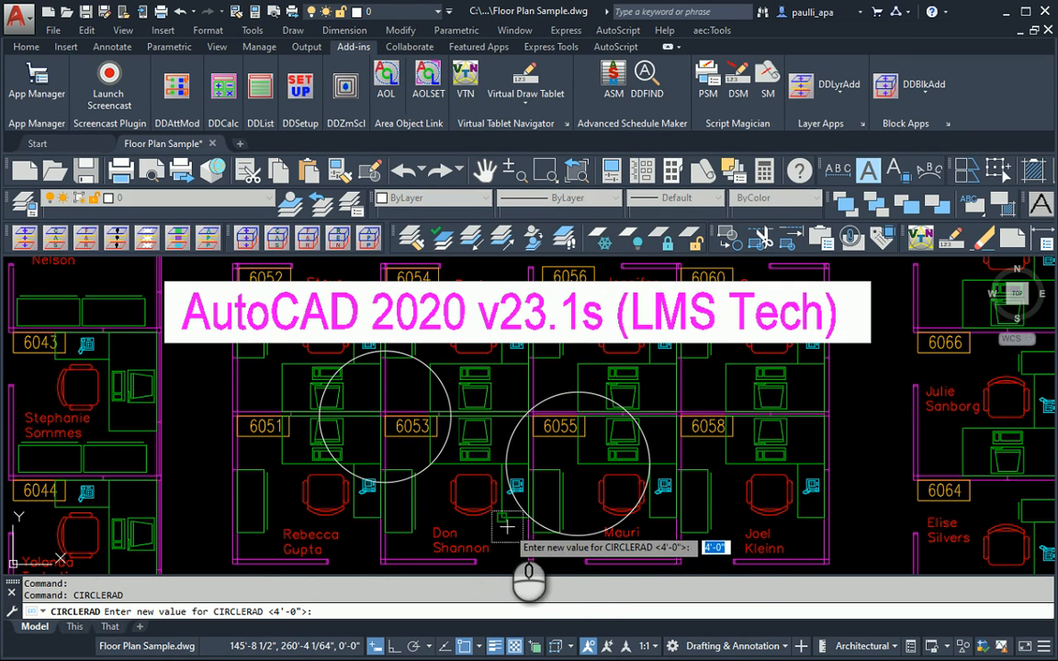
key(Escape)
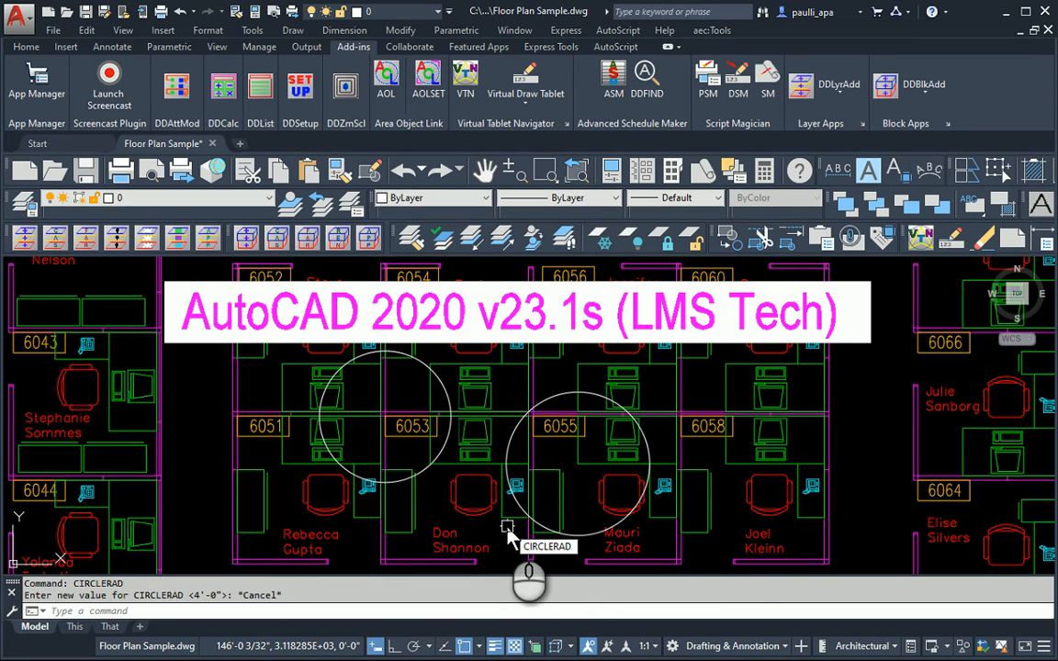
- Draw a circle centred on the outer wall junction at room 6051, accepting the default 4'-0" radius
key(Return)
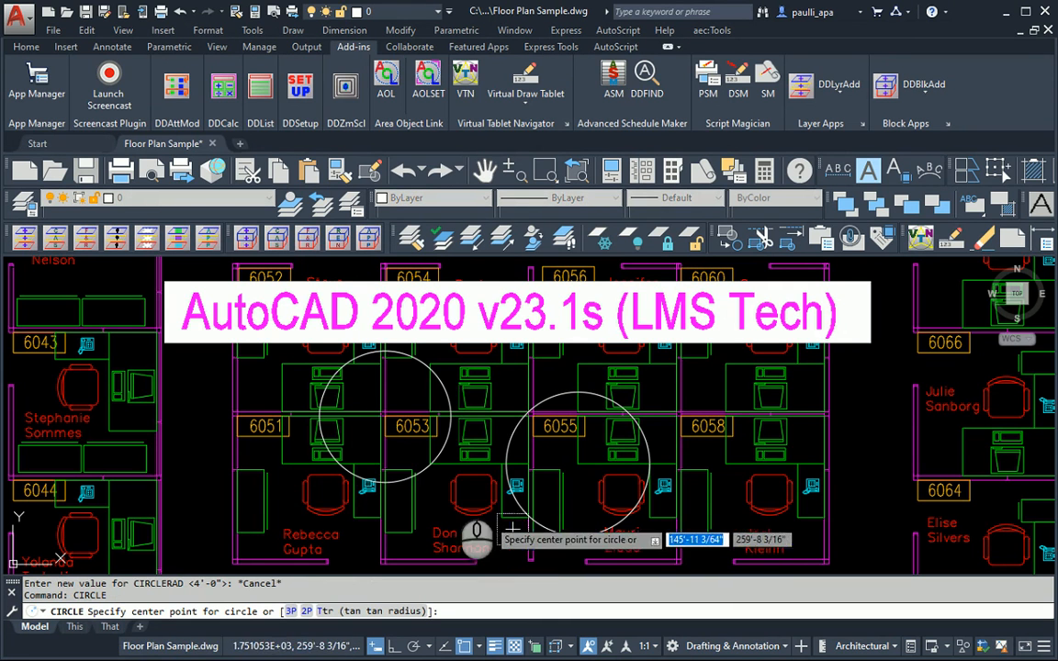
click(232, 413)
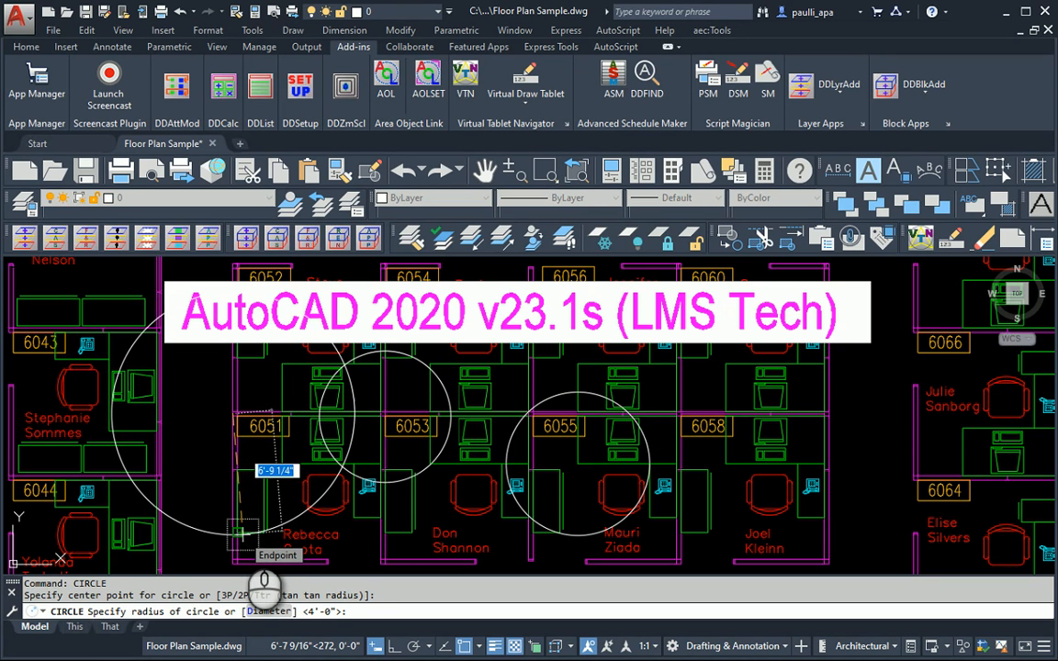
key(Return)
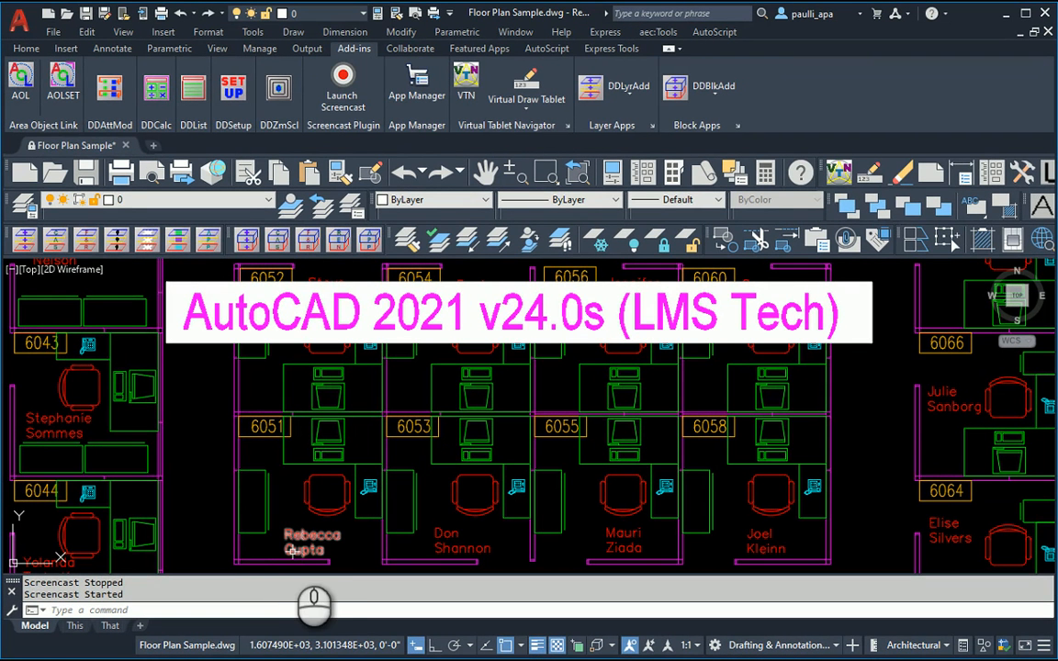
- Draw a circle with a 4'6" radius centred on the desk corner in room 6053, and check the stored CIRCLERAD value
text(c)
key(Return)
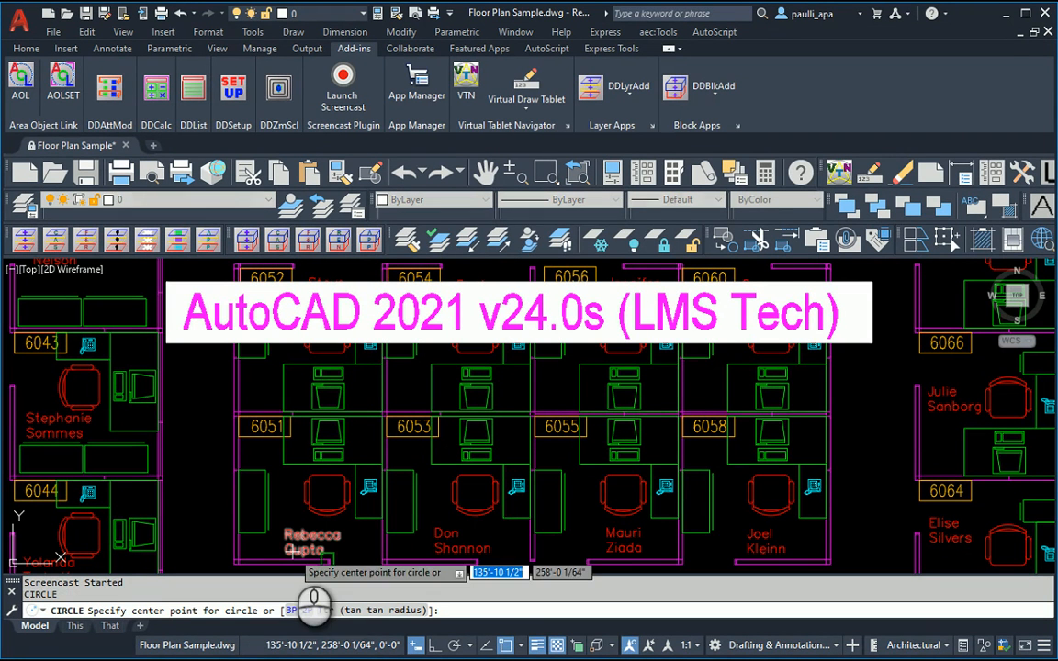
click(428, 464)
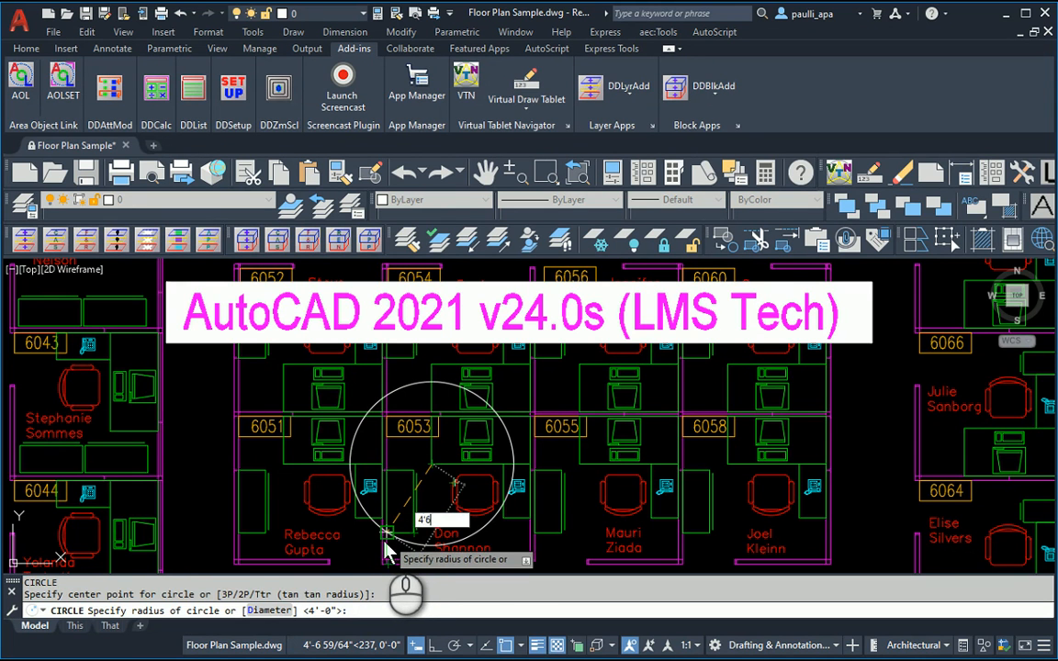
key(Return)
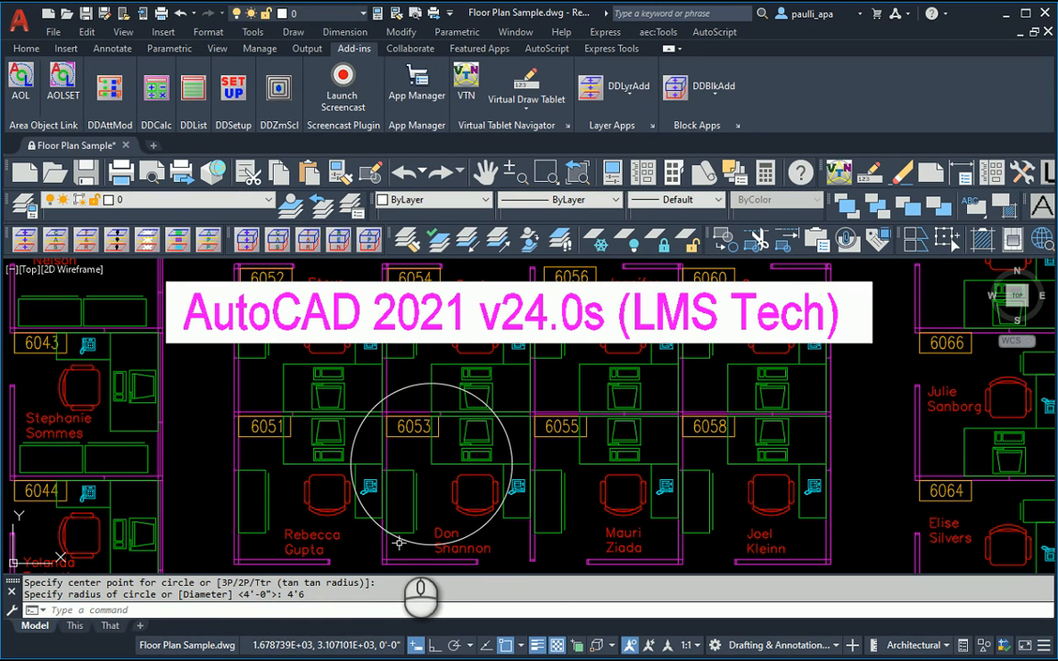
text(CIRCLERAD)
key(Return)
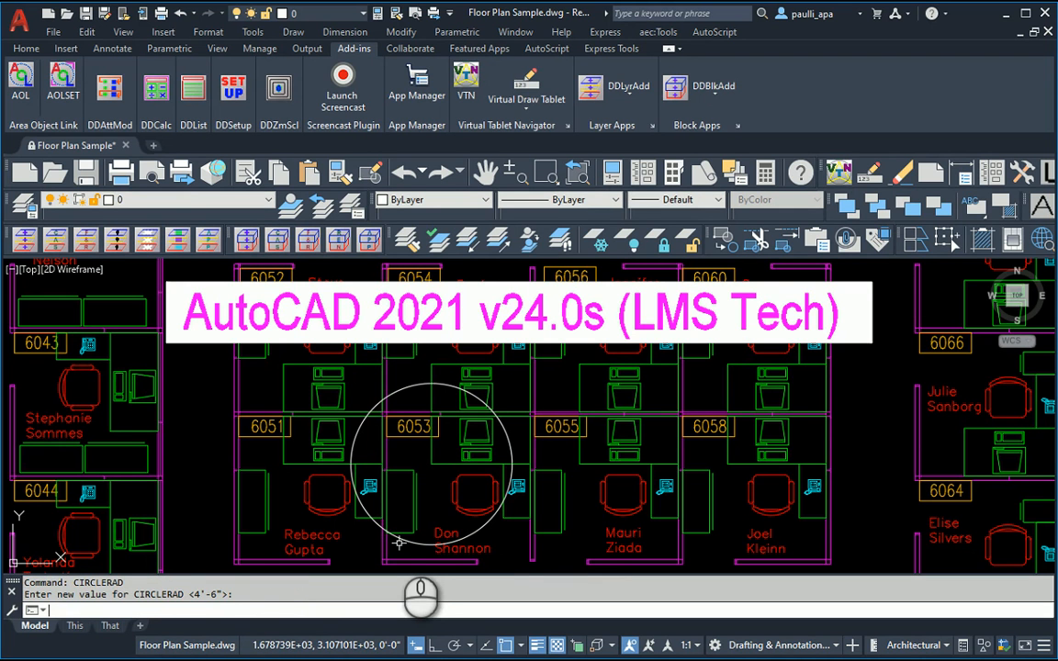
- Draw a circle with a 5' radius centred on the desk corner in room 6055
text(CIRCLE)
key(Return)
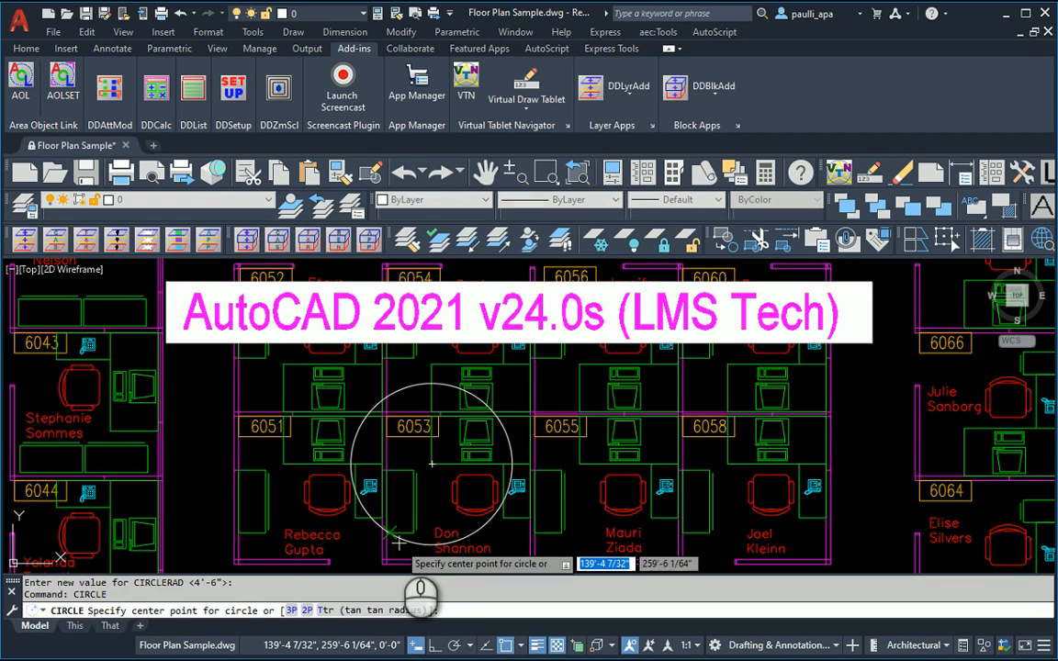
click(578, 463)
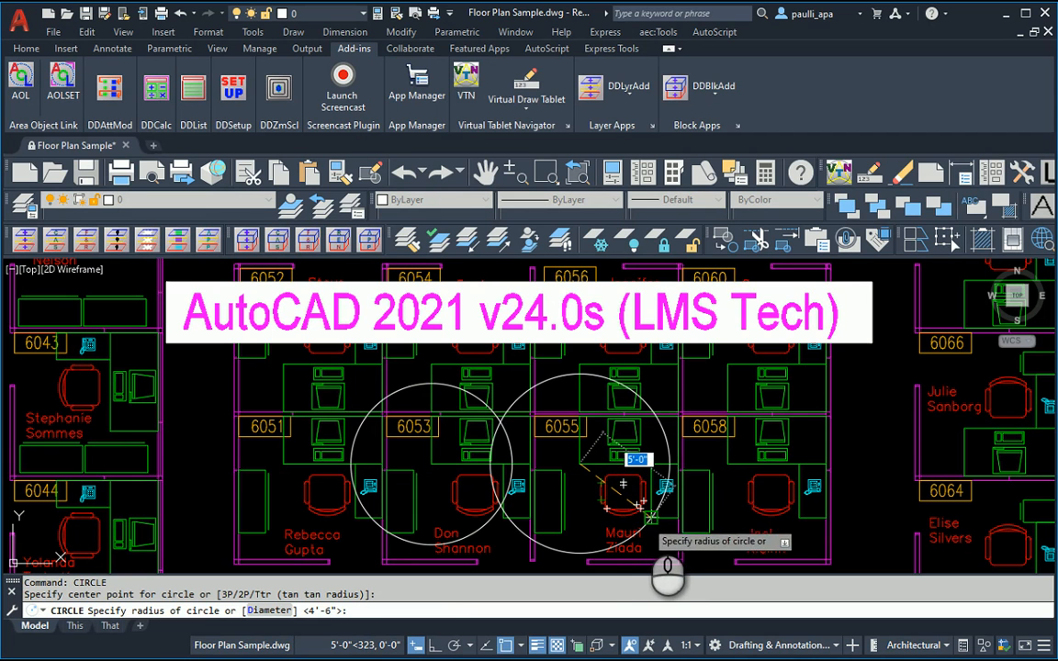
text(')
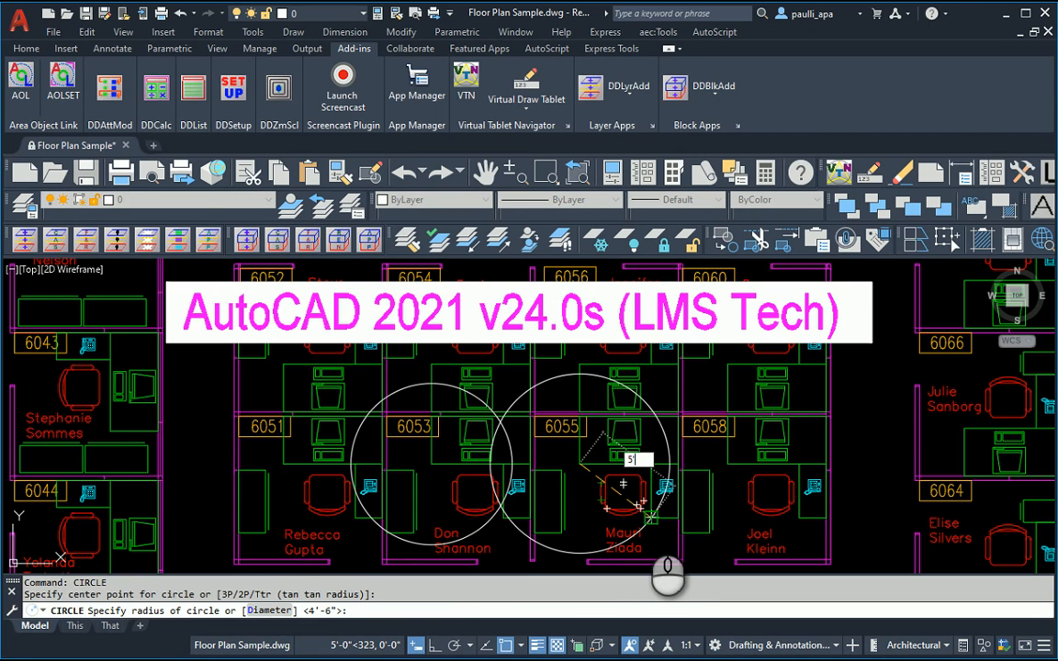
key(Return)
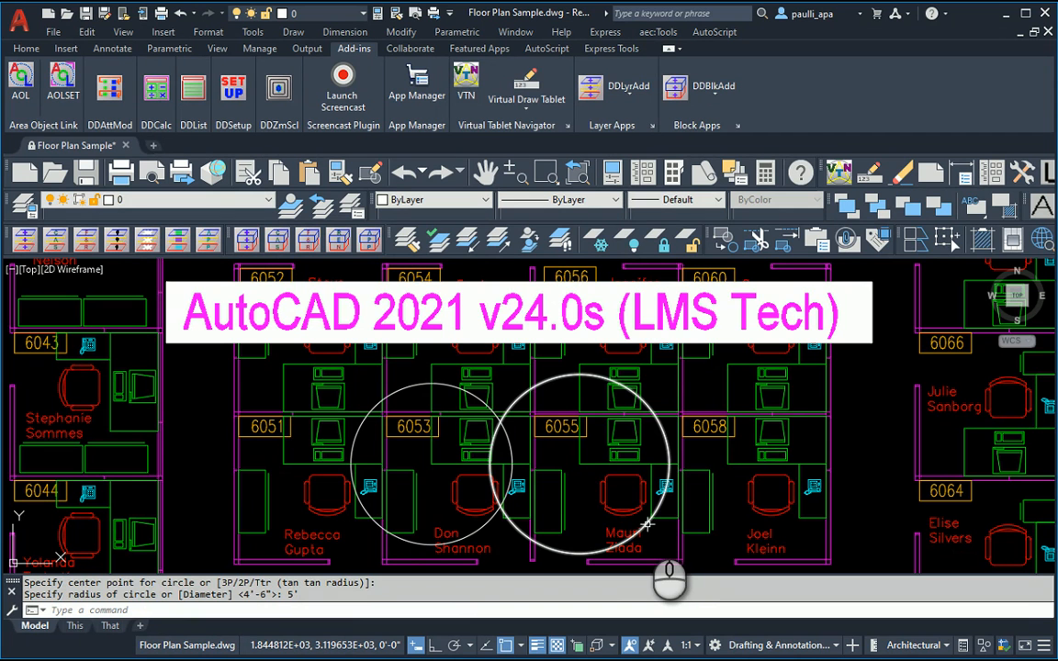
- Open the Quick Properties of the circle around room 6055 to inspect its radius
click(645, 524)
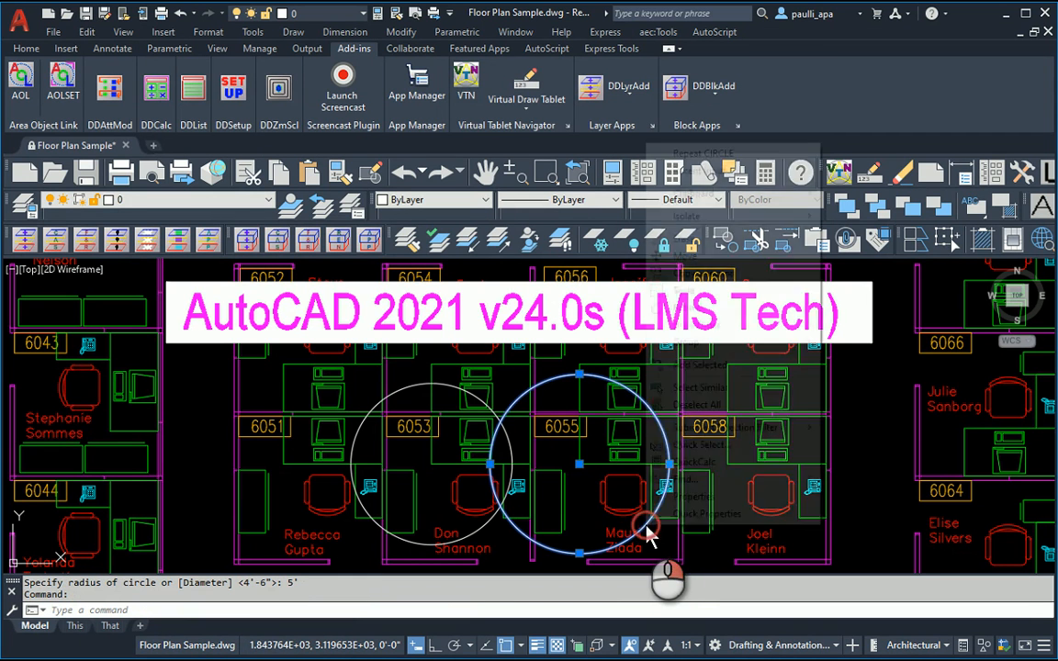
right_click(646, 522)
click(685, 514)
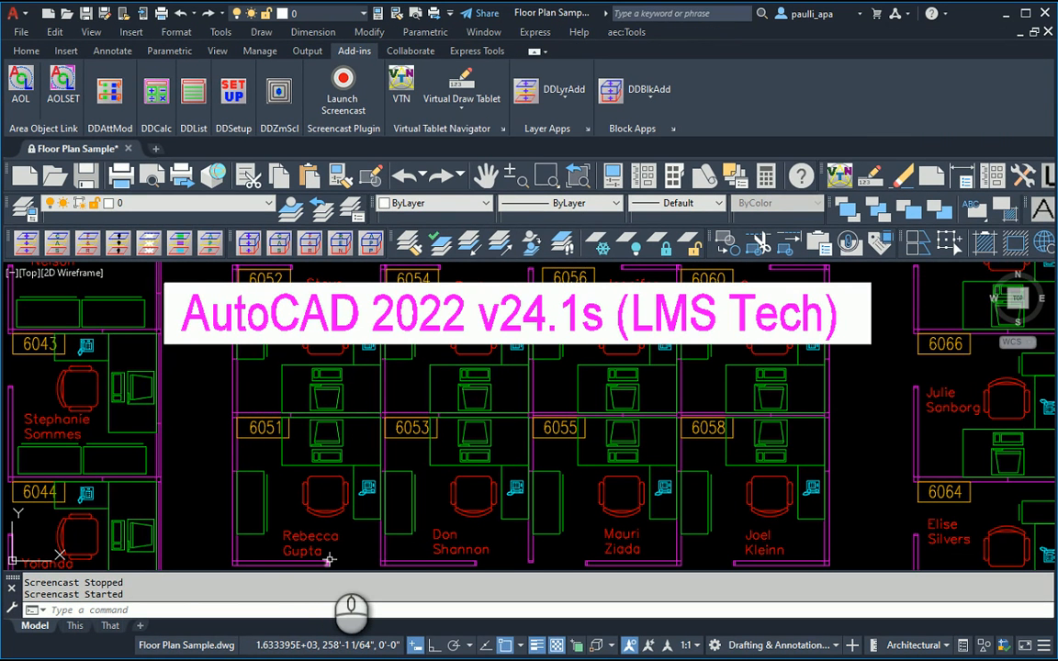
- Draw a circle with a 2' radius centred on the intersection at the wall between rooms 6053 and 6055
key(Return)
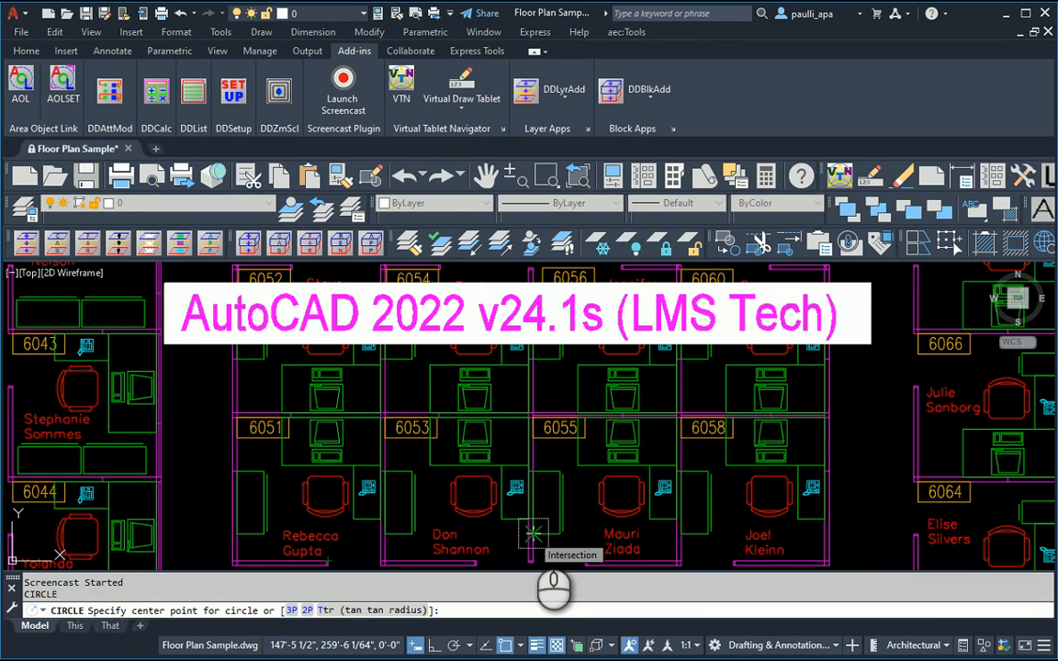
click(534, 532)
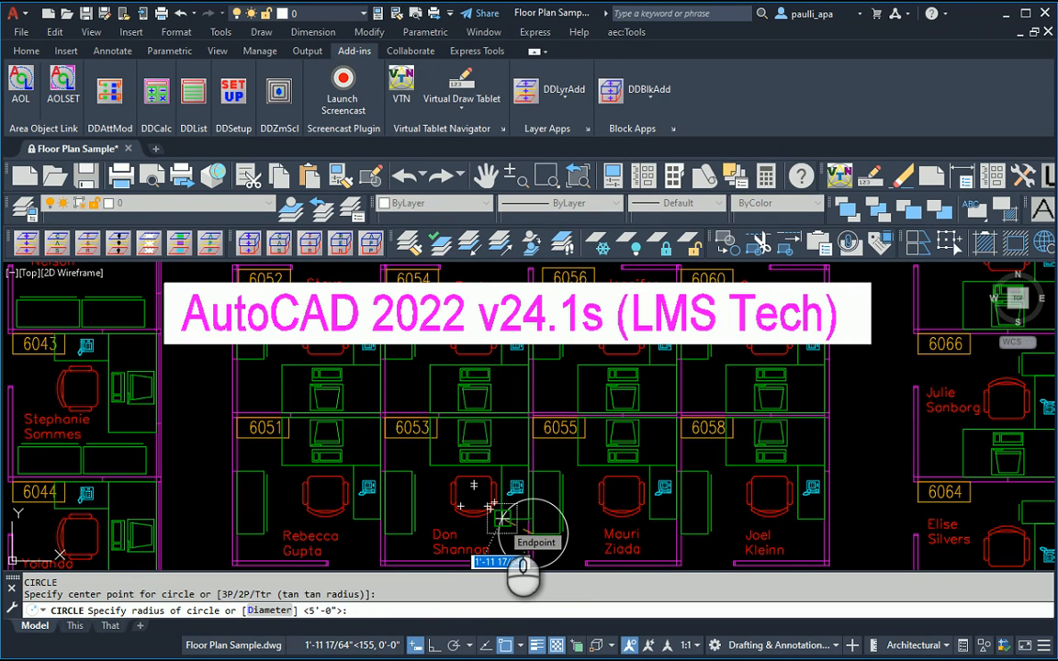
text(2')
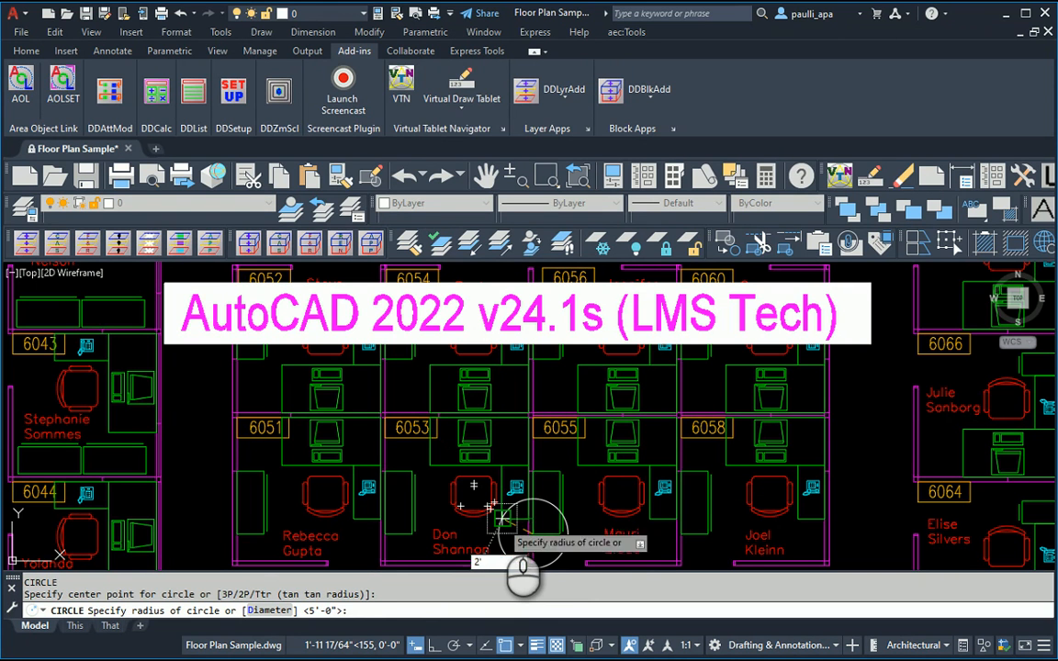
key(Return)
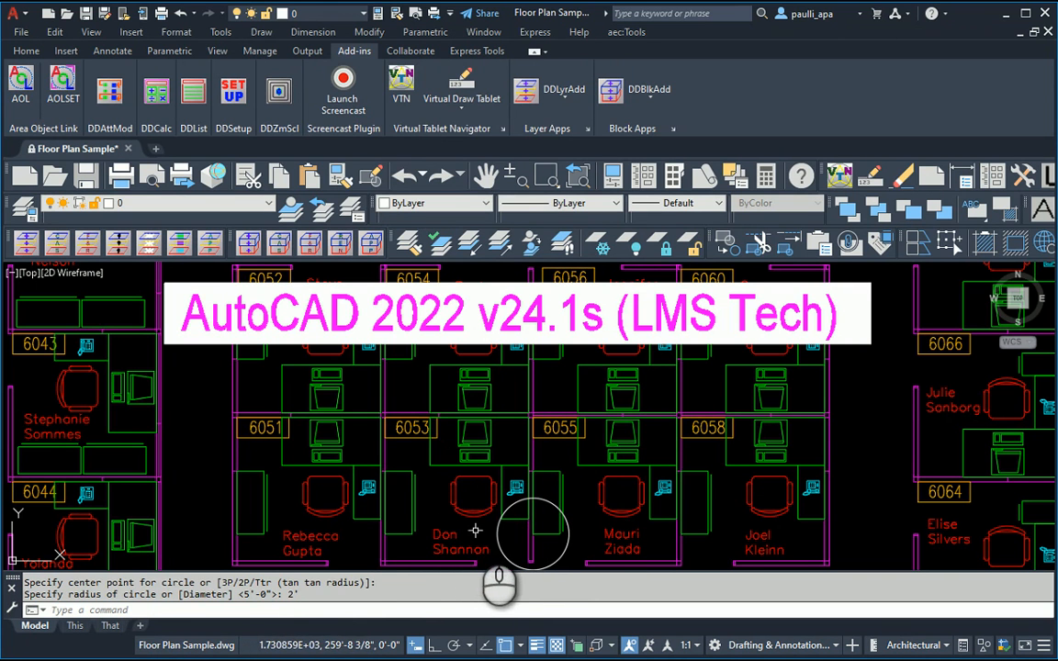
- Examine the new circle's radius in its Quick Properties and compare it with the stored CIRCLERAD value
click(496, 532)
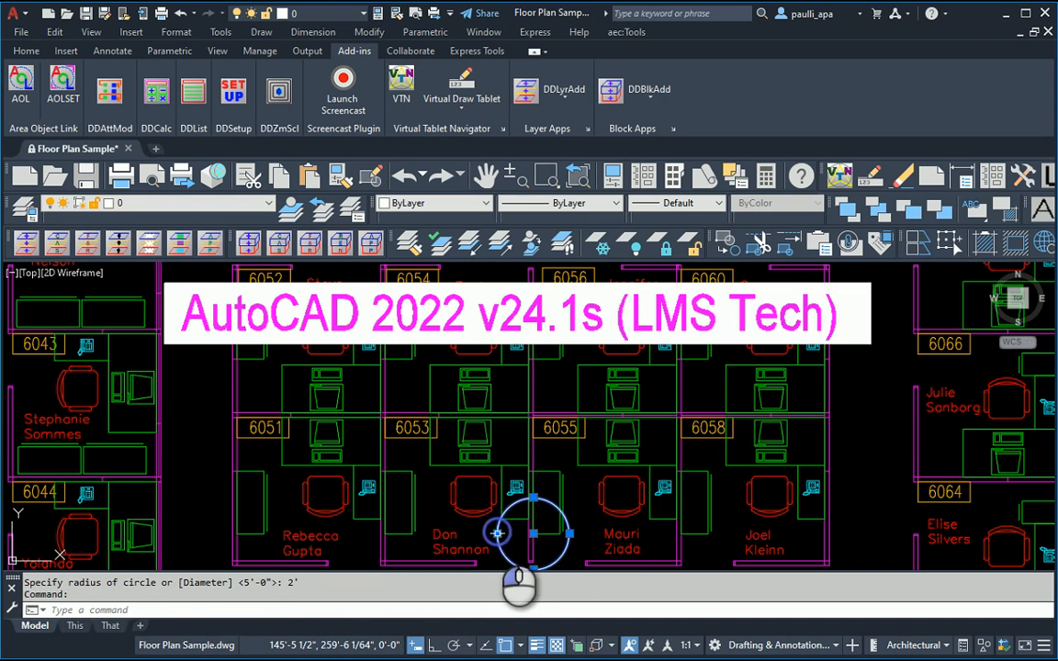
right_click(496, 532)
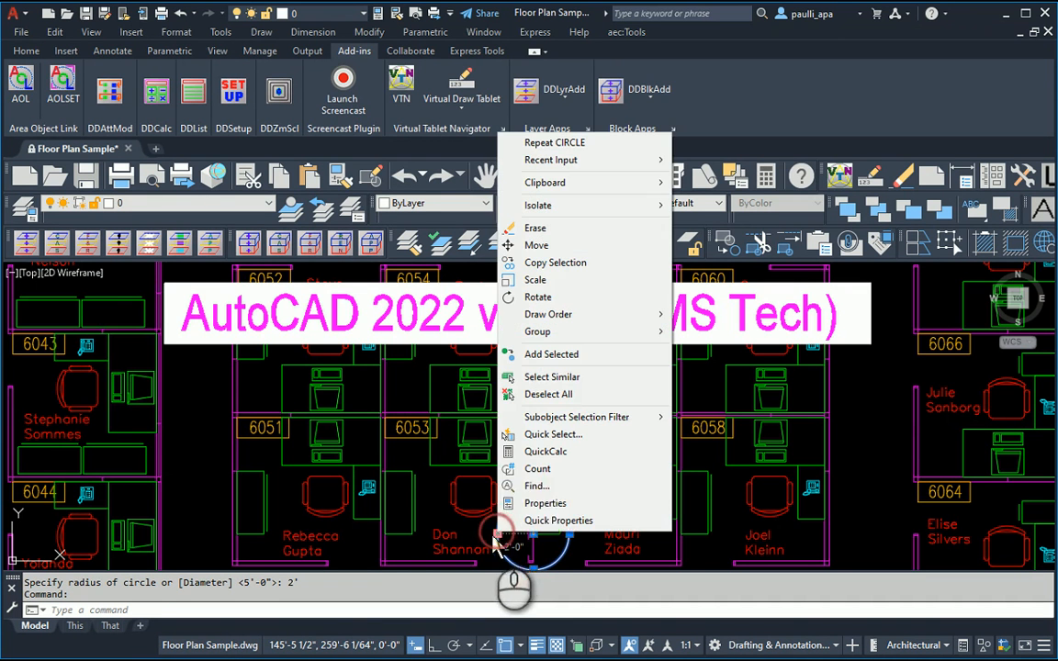
click(542, 521)
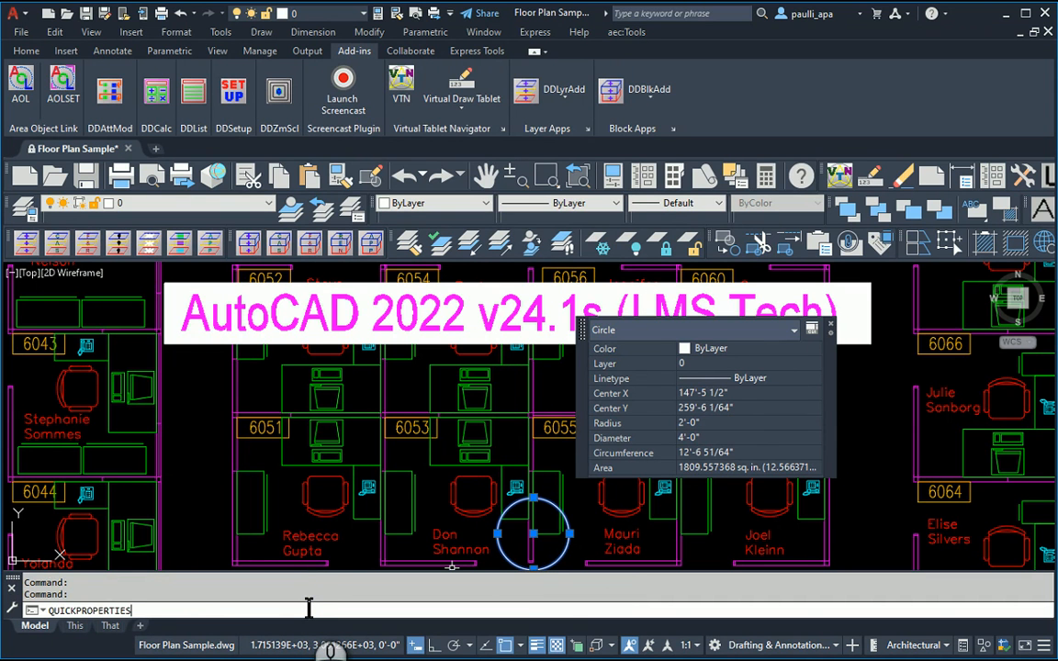
key(Return)
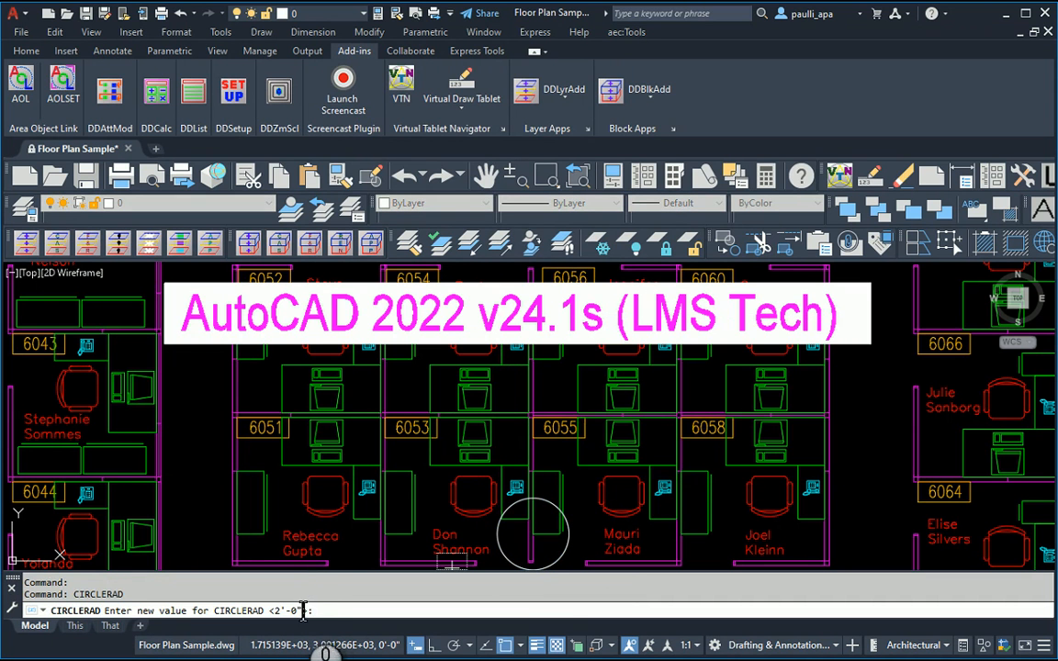
key(Return)
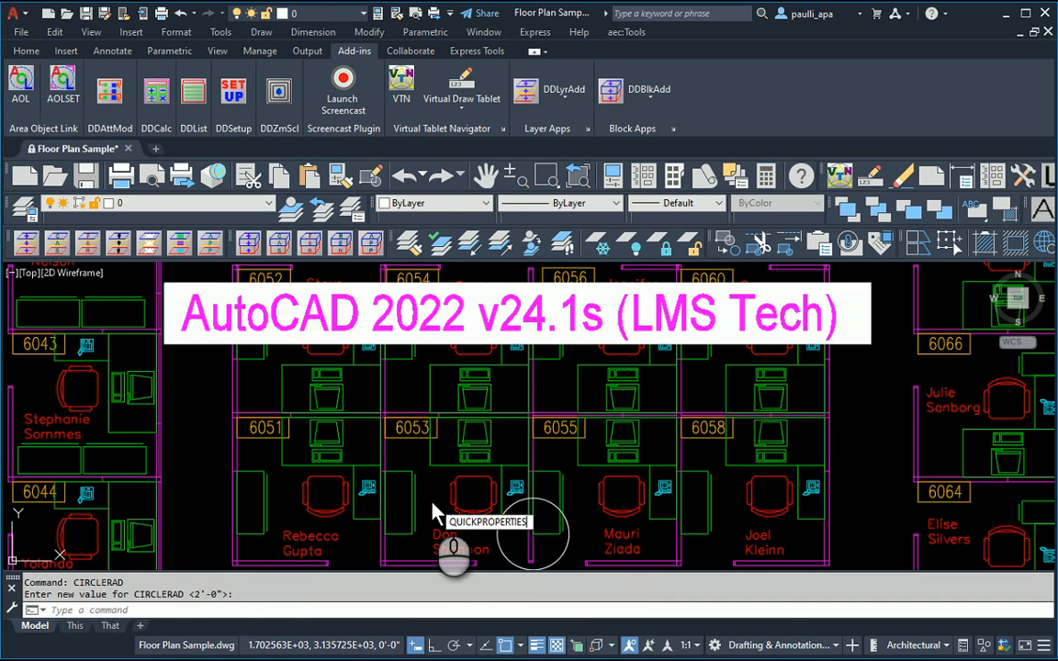
- Draw a circle centred on the desk corner in room 6051, picking the side desk's lower corner as its radius point
key(BackSpace)
key(BackSpace)
key(BackSpace)
key(Return)
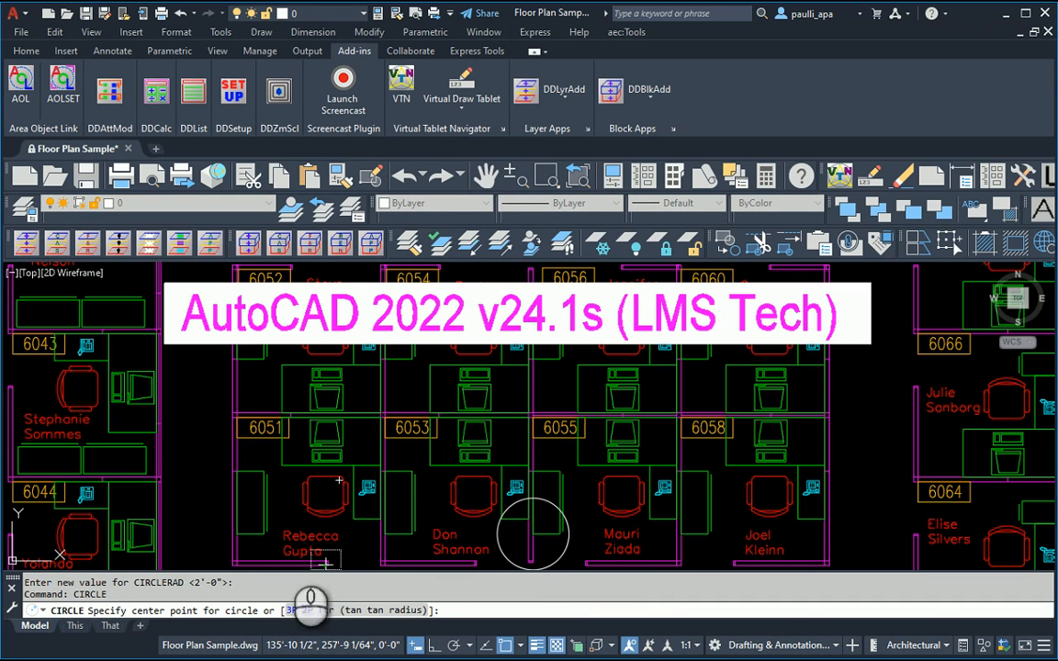
click(354, 466)
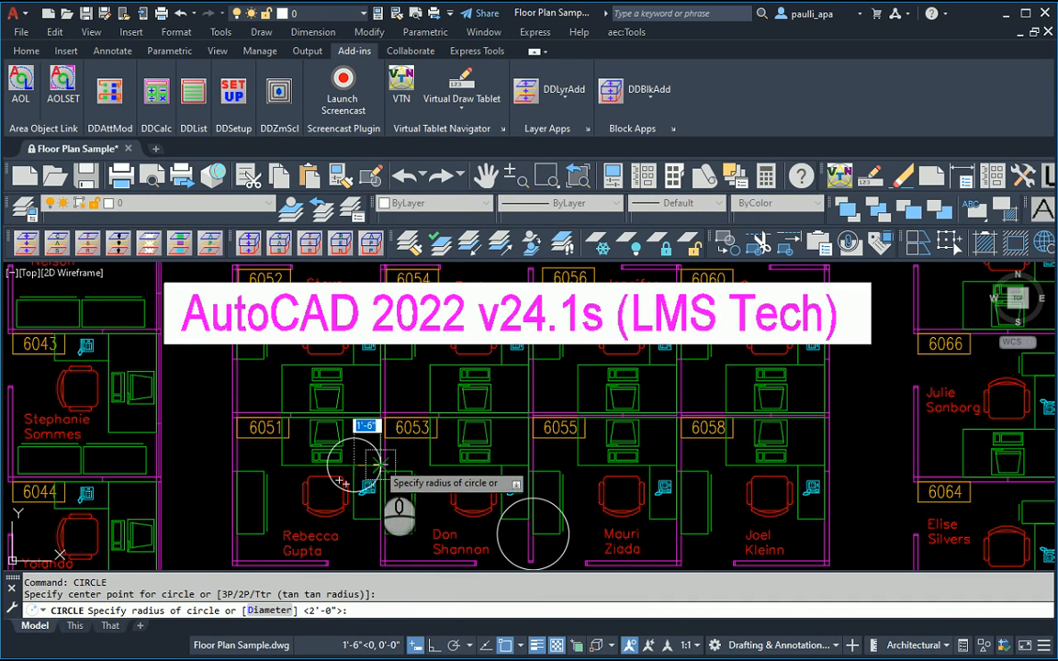
click(353, 519)
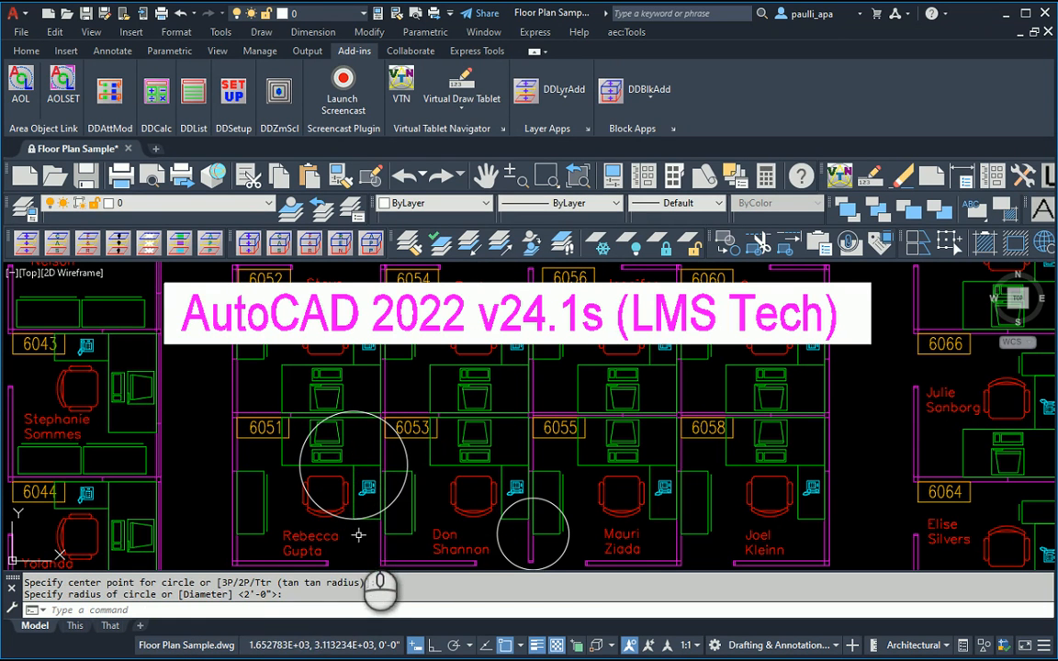
- Open the Quick Properties of the circle centred on the desk corner in room 6051 to inspect its radius
click(411, 459)
right_click(411, 459)
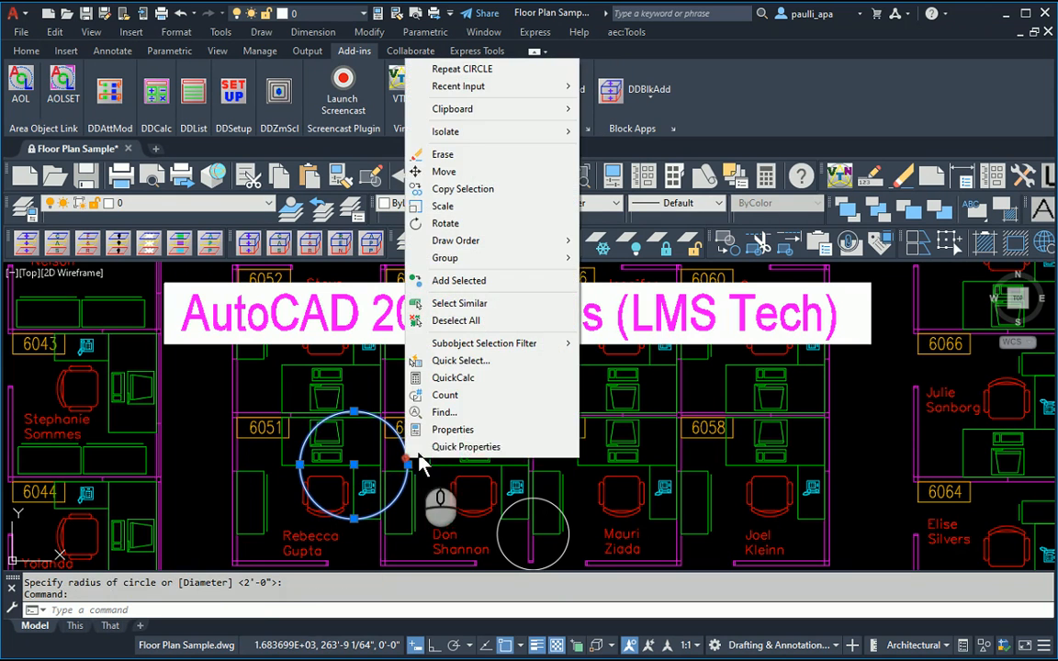
click(459, 446)
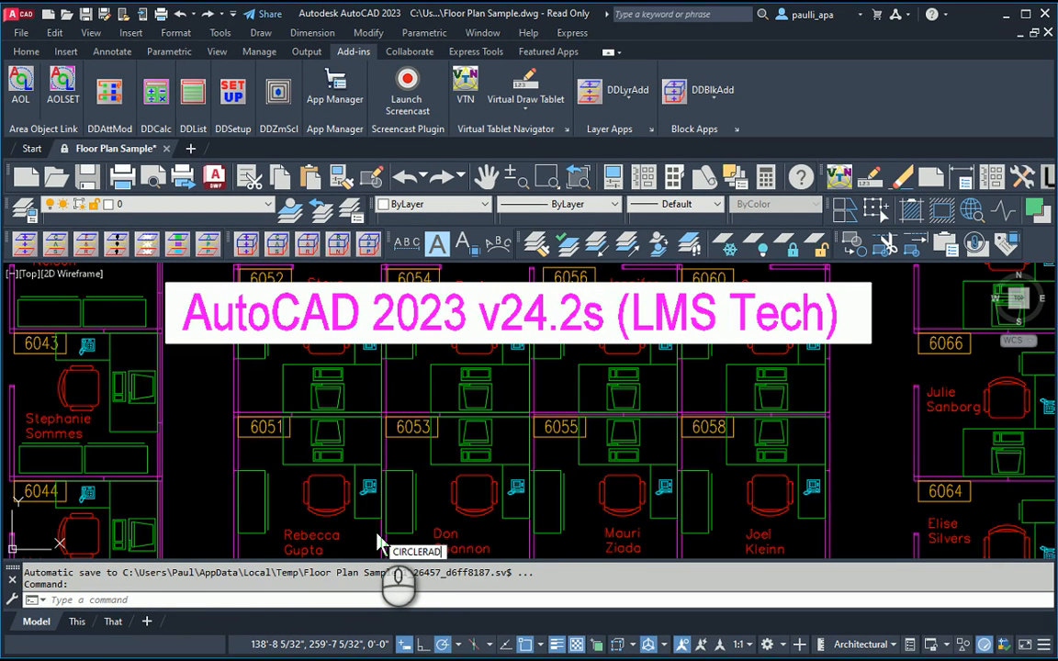
- In AutoCAD 2023, check the stored CIRCLERAD value and draw a circle about 1'-8" in radius at the wall between rooms 6051 and 6053
key(Return)
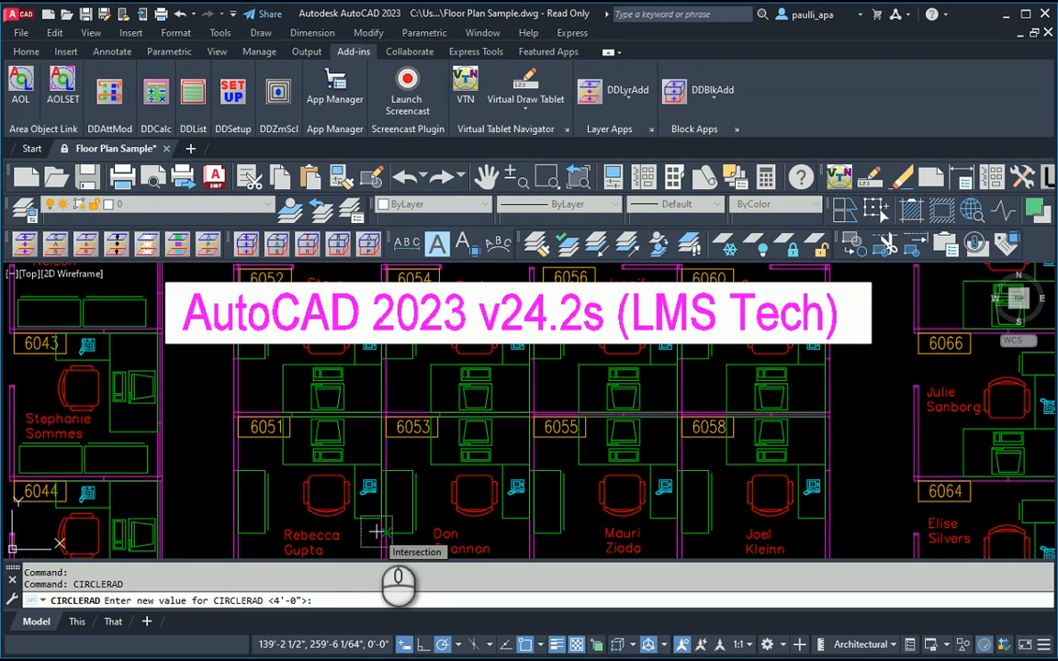
key(Escape)
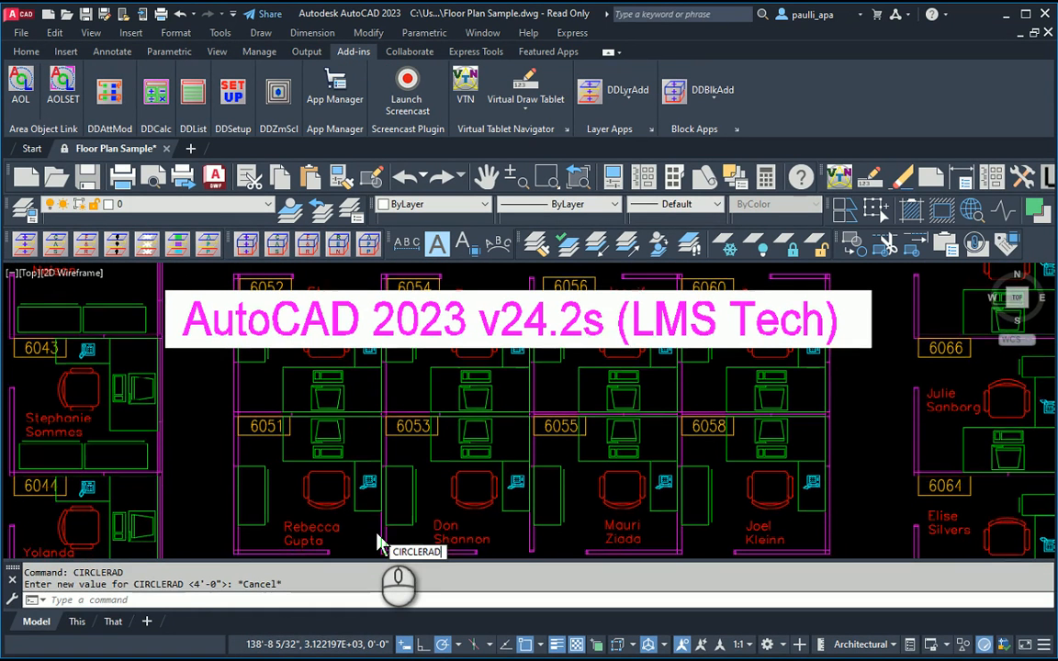
text(CIRCLE)
key(Return)
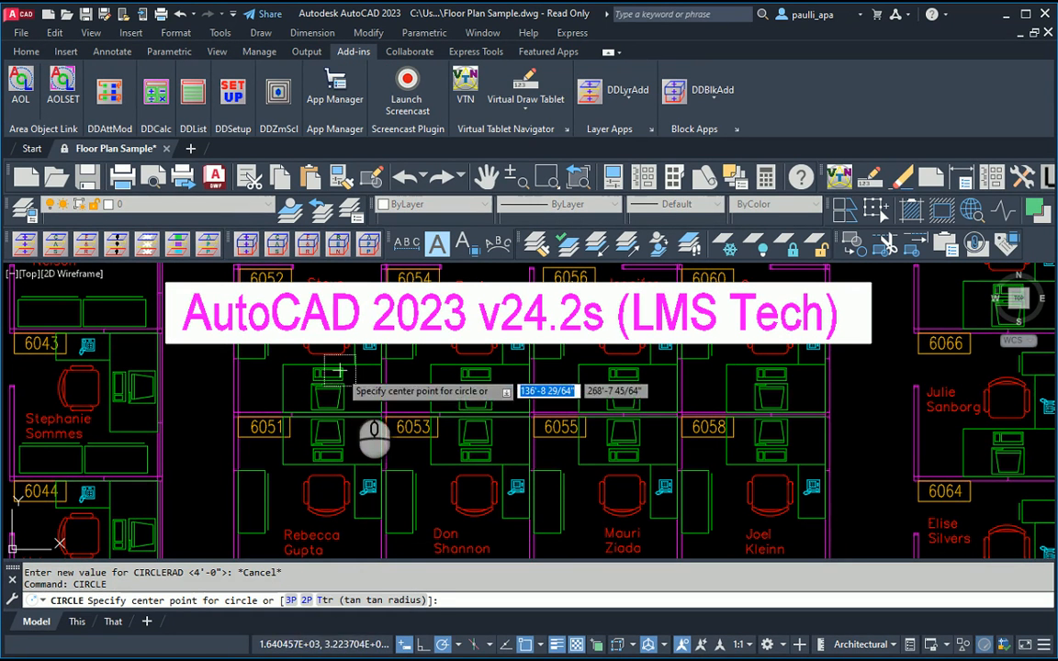
click(386, 471)
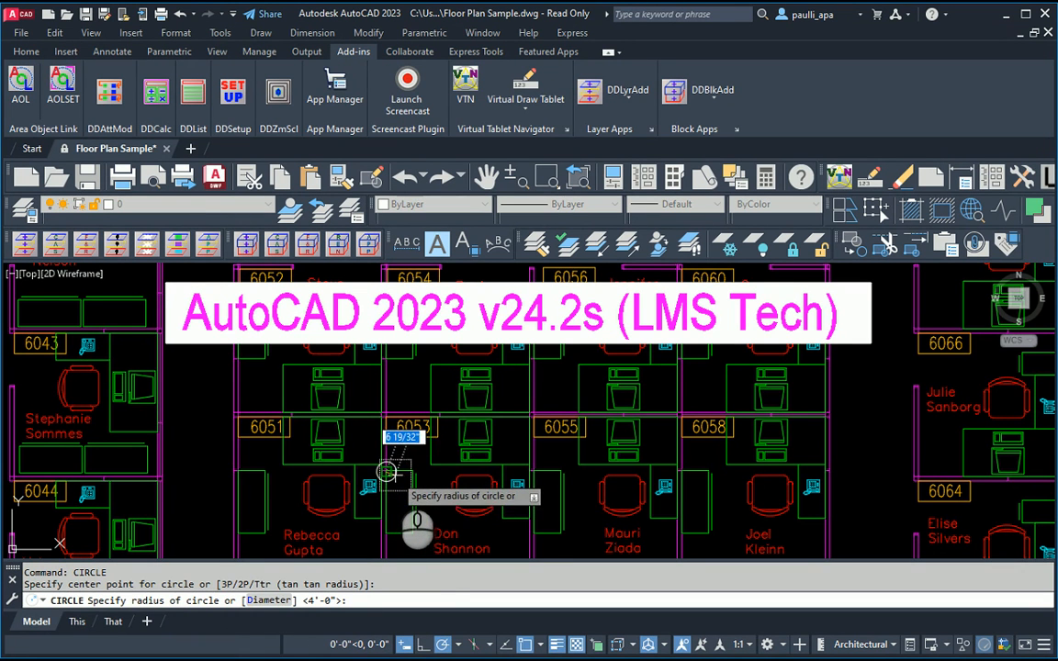
click(405, 493)
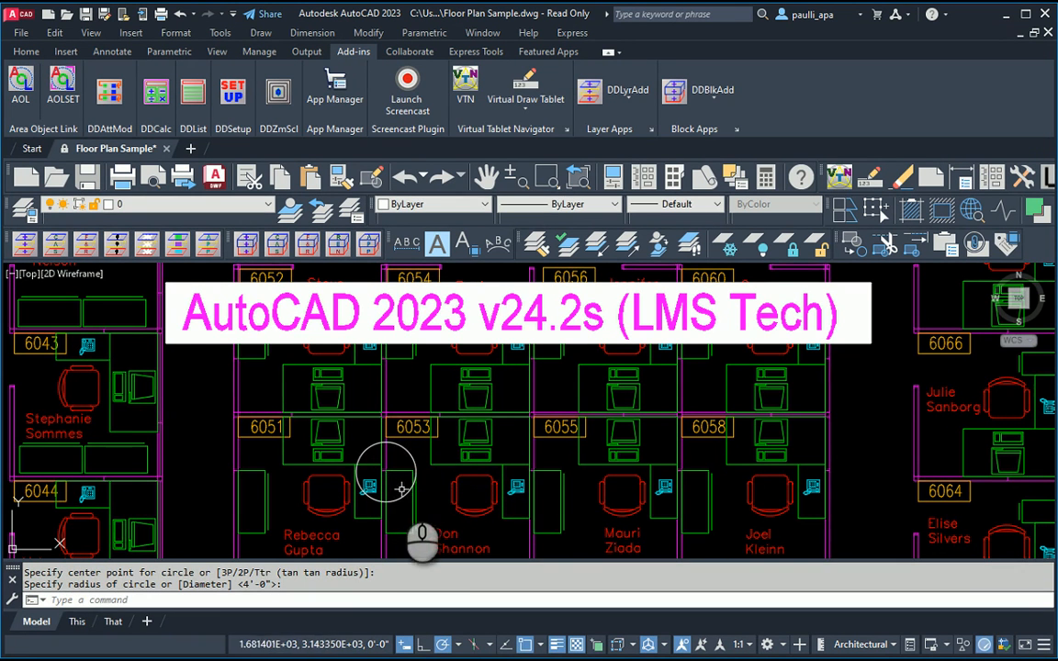
- Query the CIRCLERAD system variable again to read the stored radius, leaving it without entering a new value
right_click(397, 485)
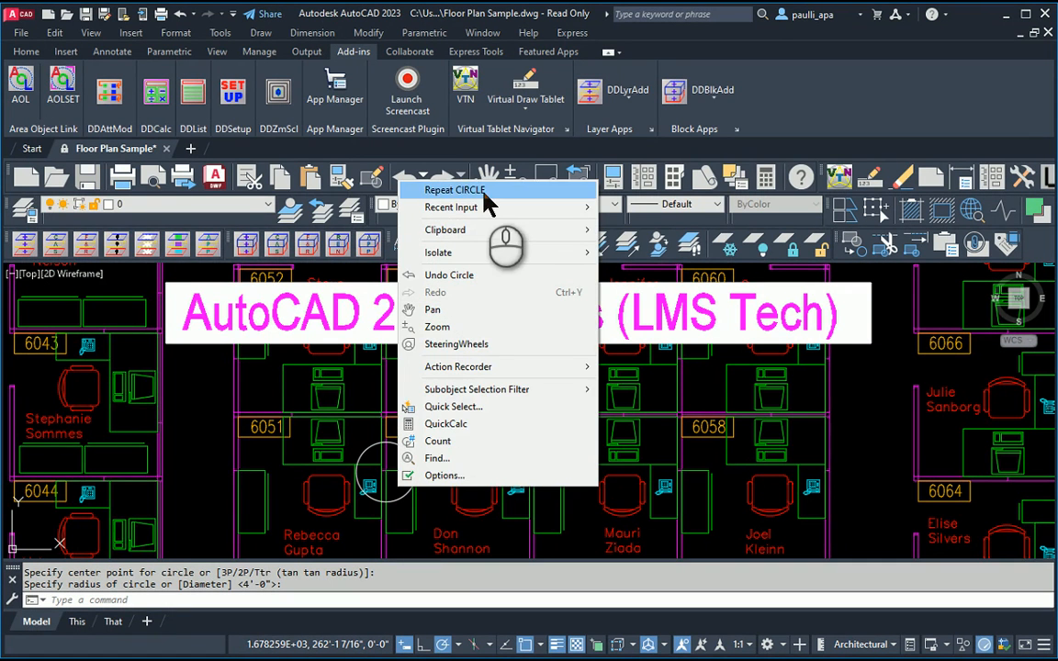
mouse_move(491, 207)
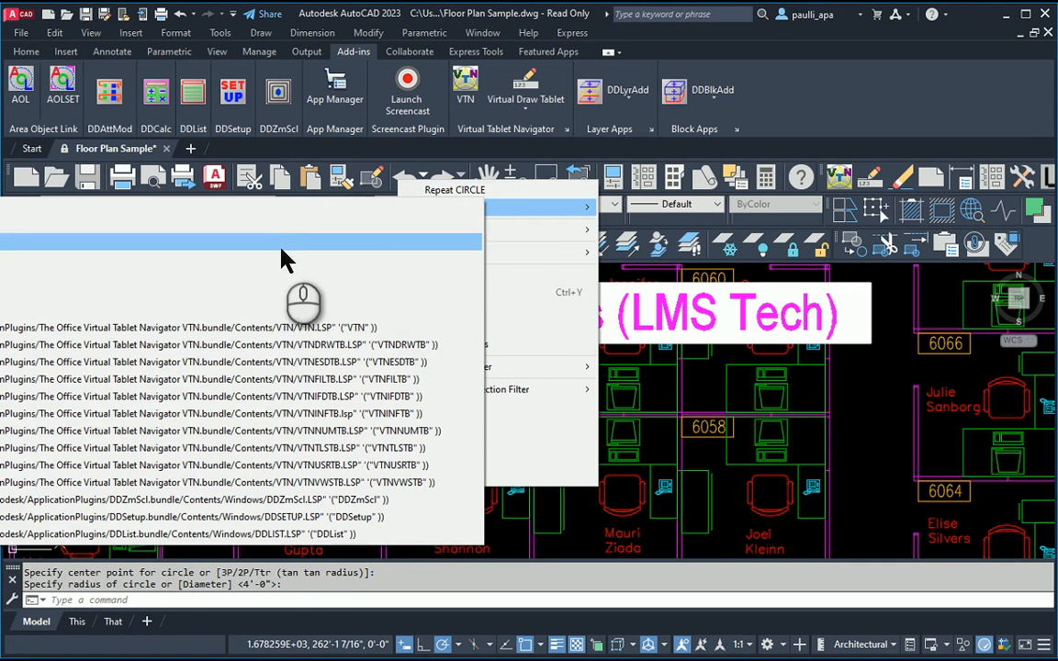
click(280, 219)
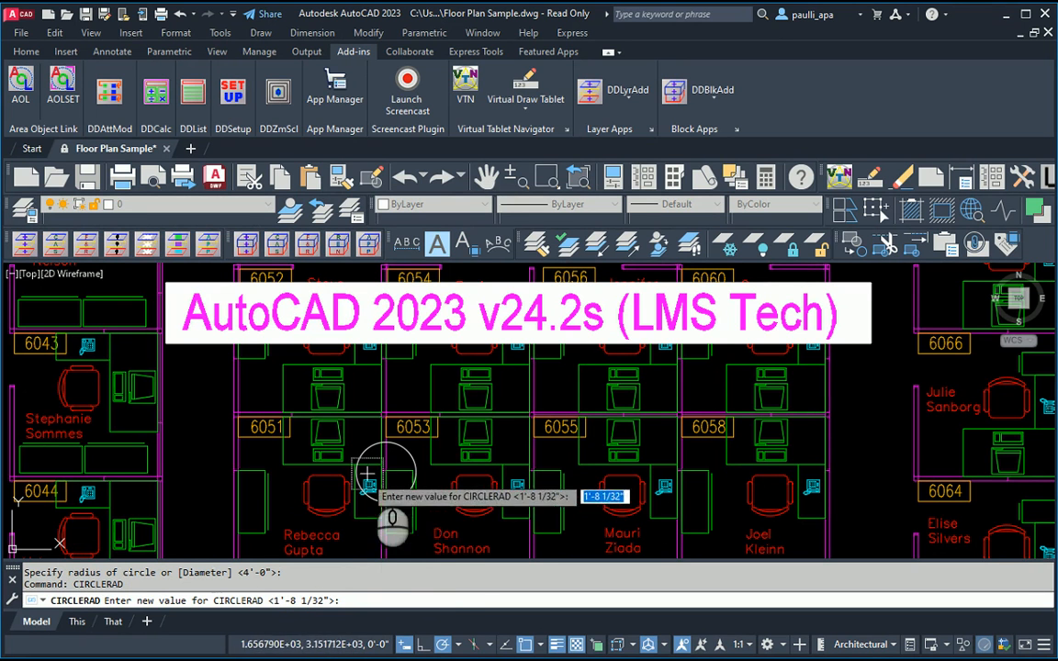
key(Escape)
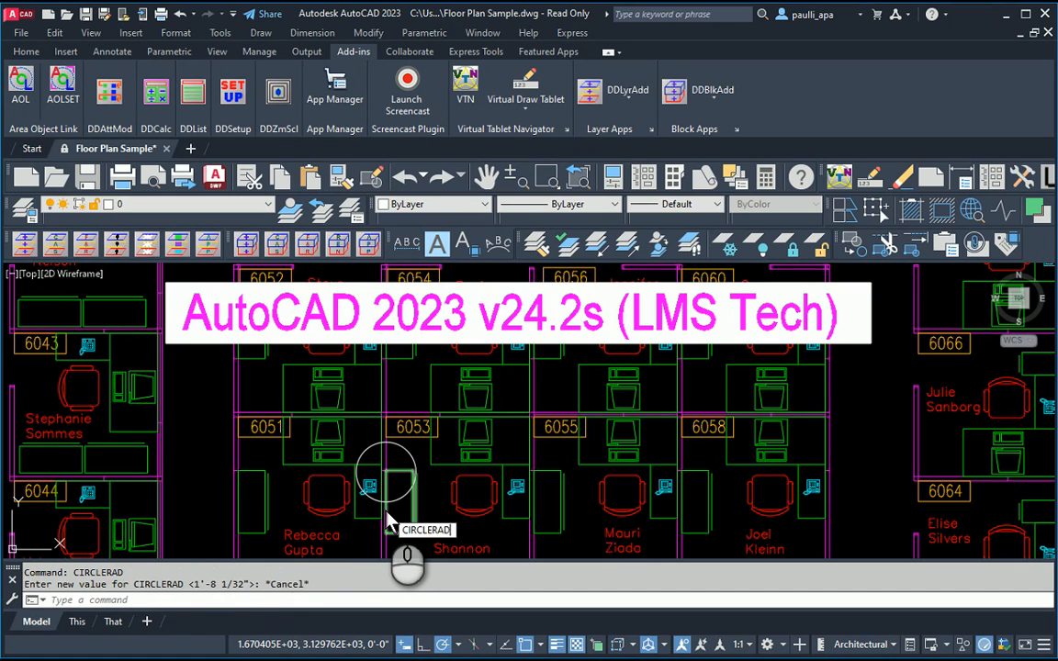
- Draw a circle with a 3'6 radius centred on the wall intersection between rooms 6053 and 6055
text(CIRCLE)
key(Return)
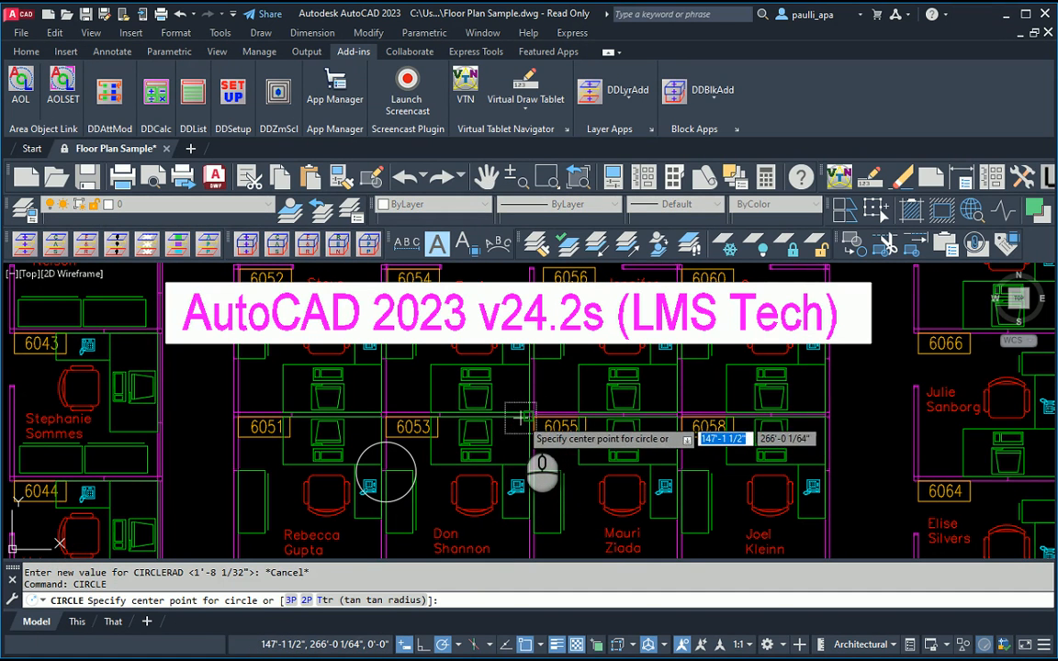
click(526, 420)
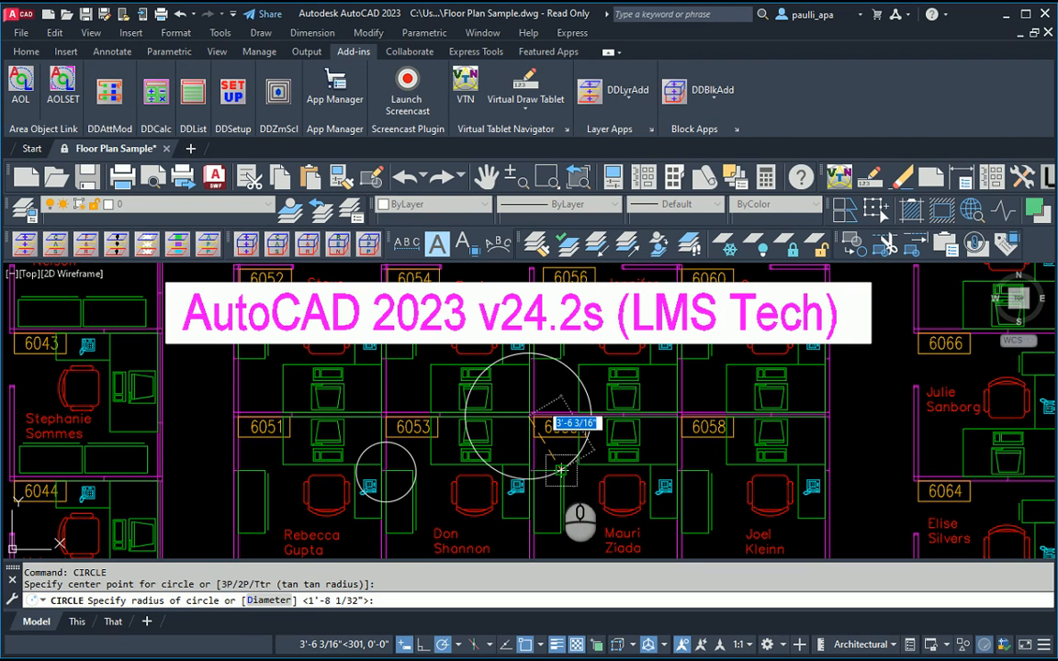
key(Return)
- Examine the radius of the circle between rooms 6053 and 6055 in its Quick Properties and compare it with the stored CIRCLERAD value
click(589, 415)
right_click(597, 415)
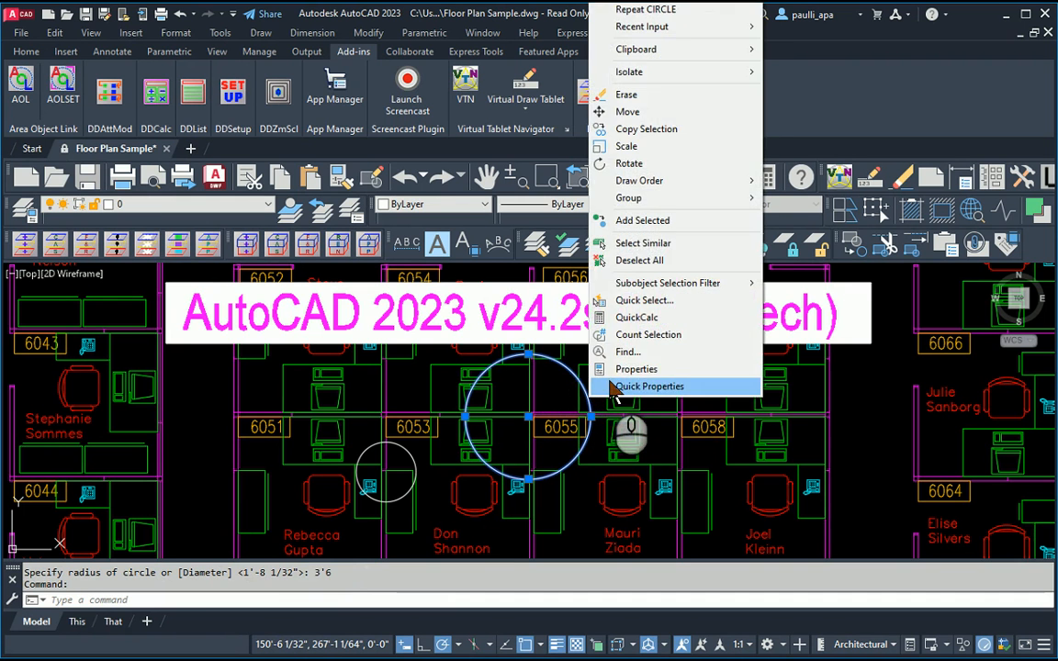
click(610, 381)
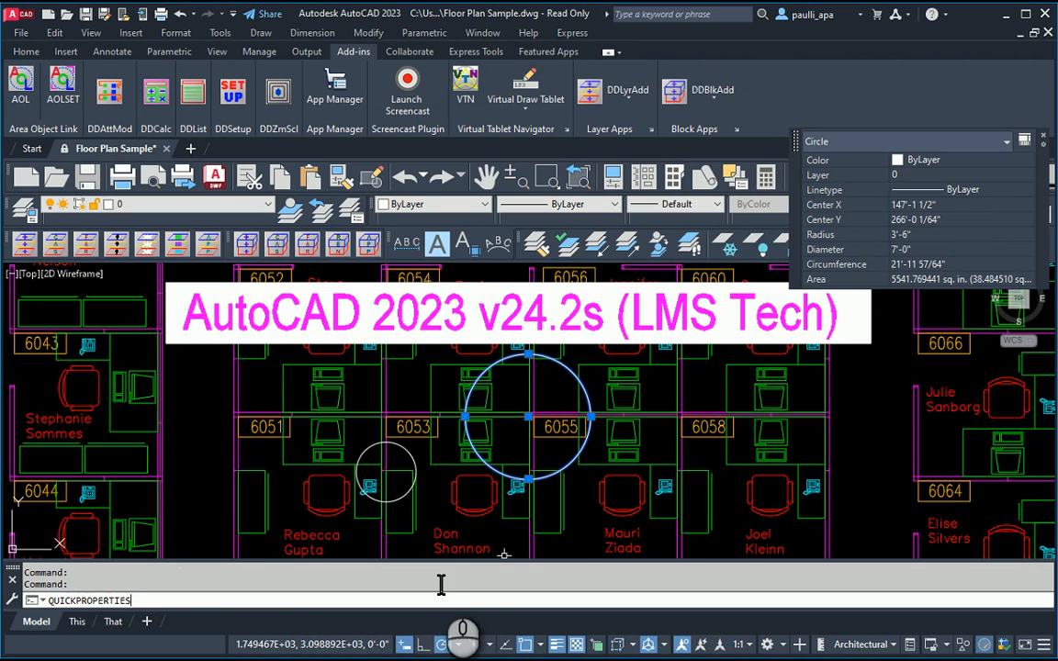
key(Return)
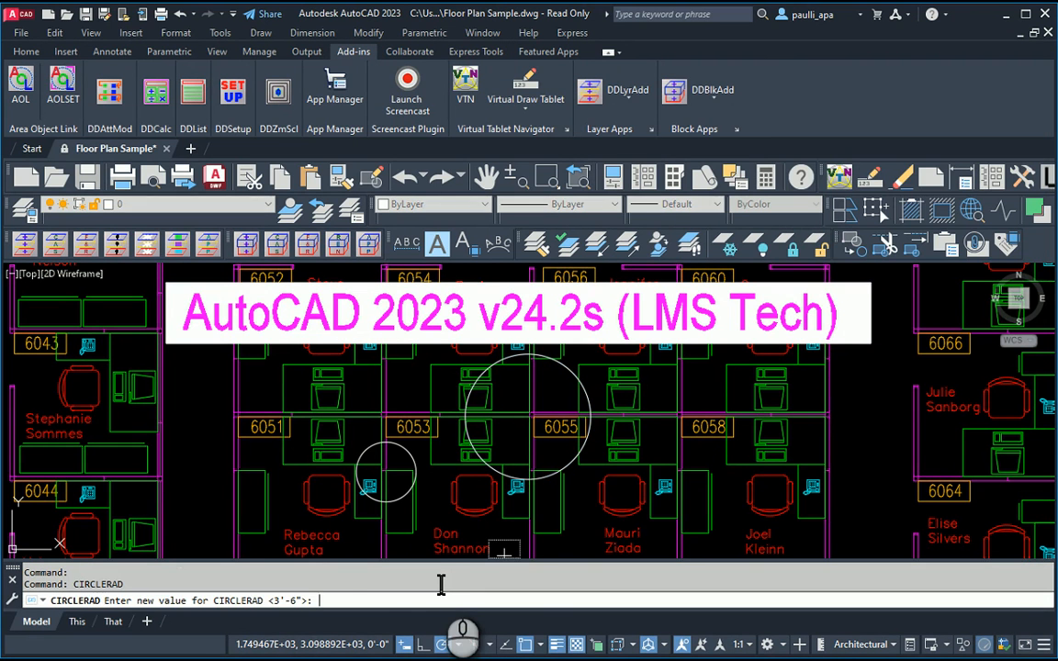
key(Return)
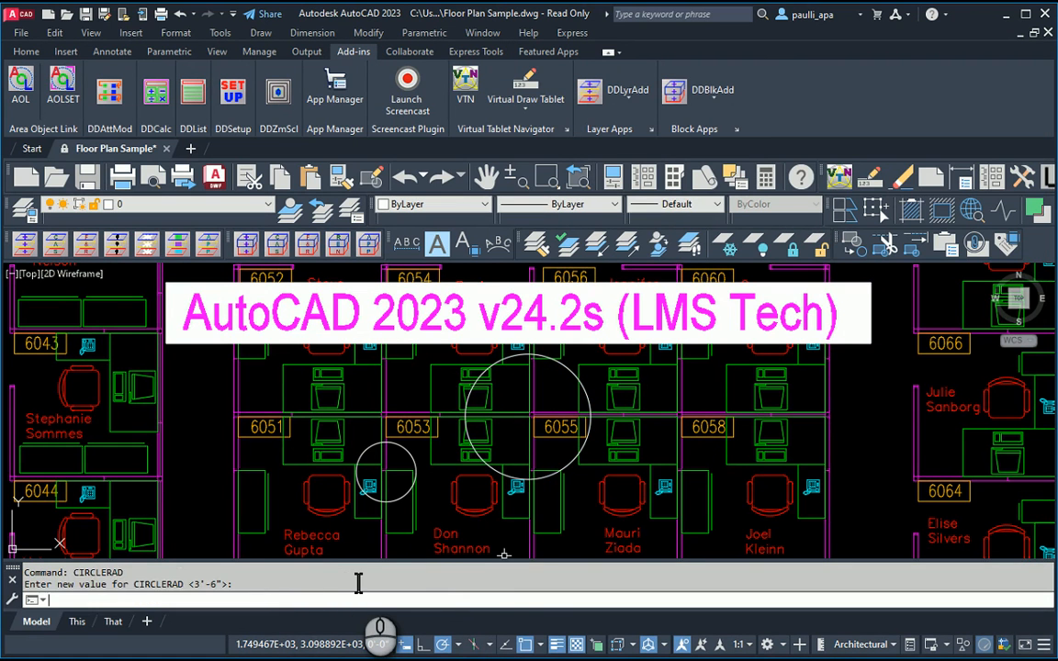
- Draw a circle centred on the desk corner in room 6053, picking the side desk's lower corner as its radius point
text(CIRCLERAD)
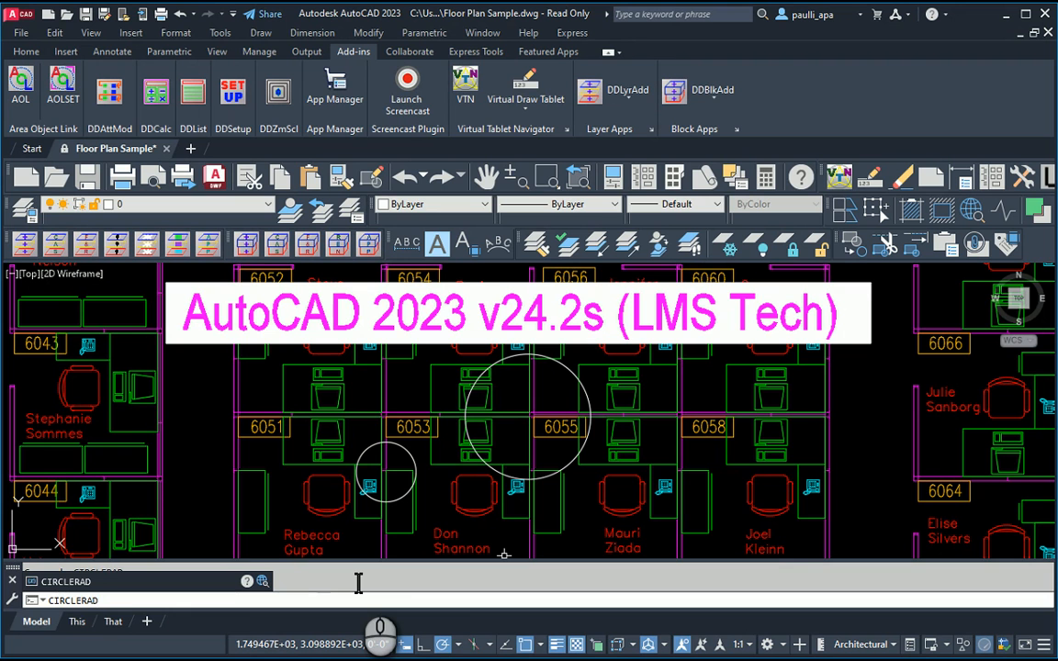
key(BackSpace)
key(Return)
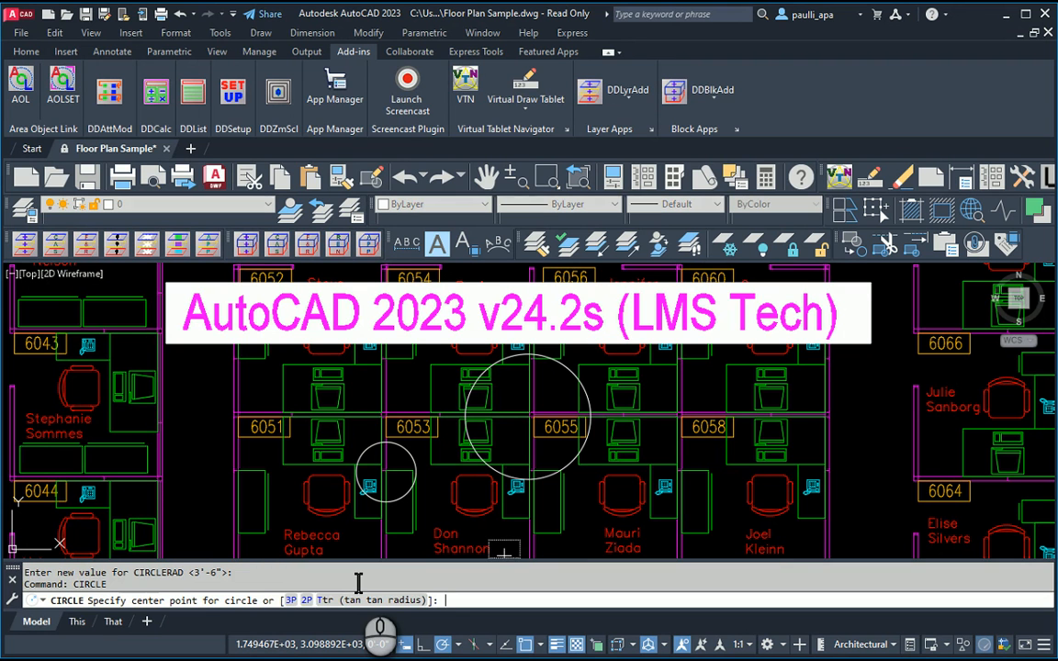
click(430, 465)
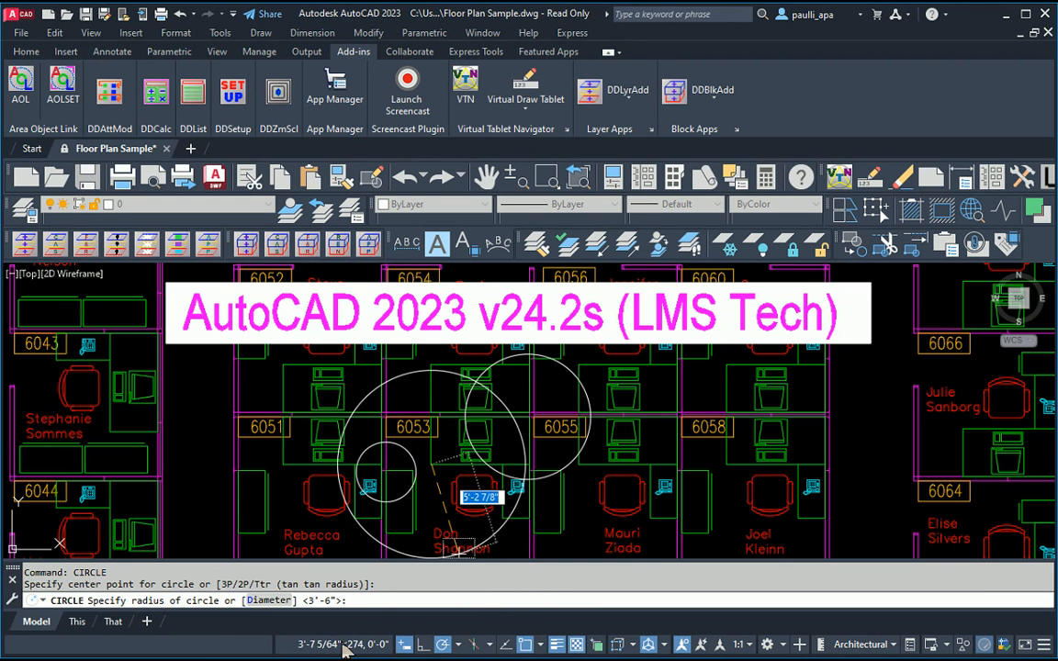
click(502, 519)
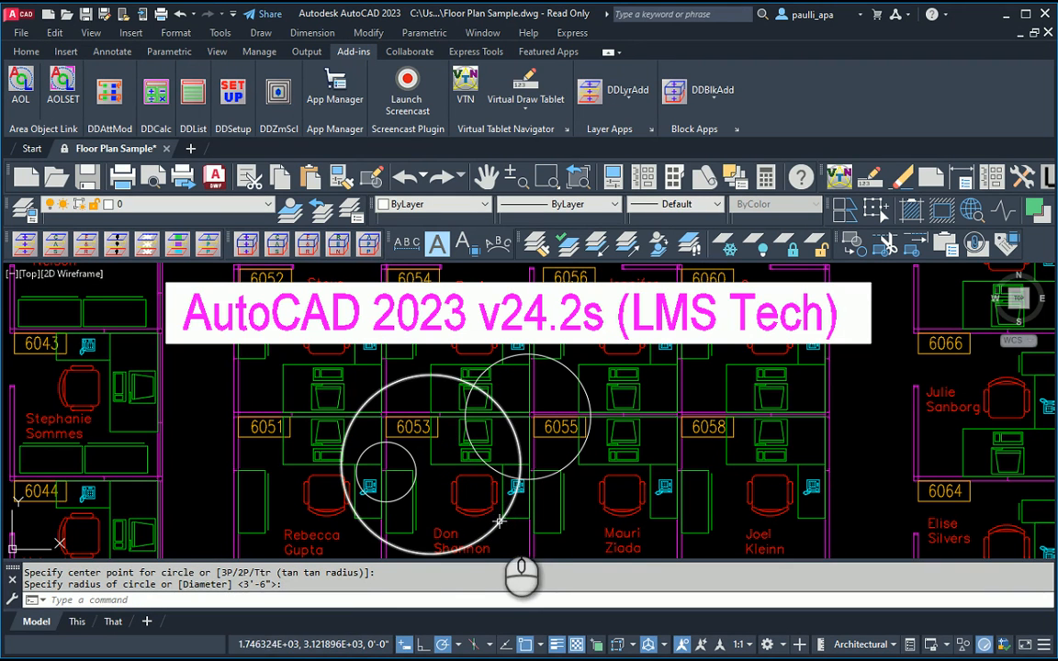